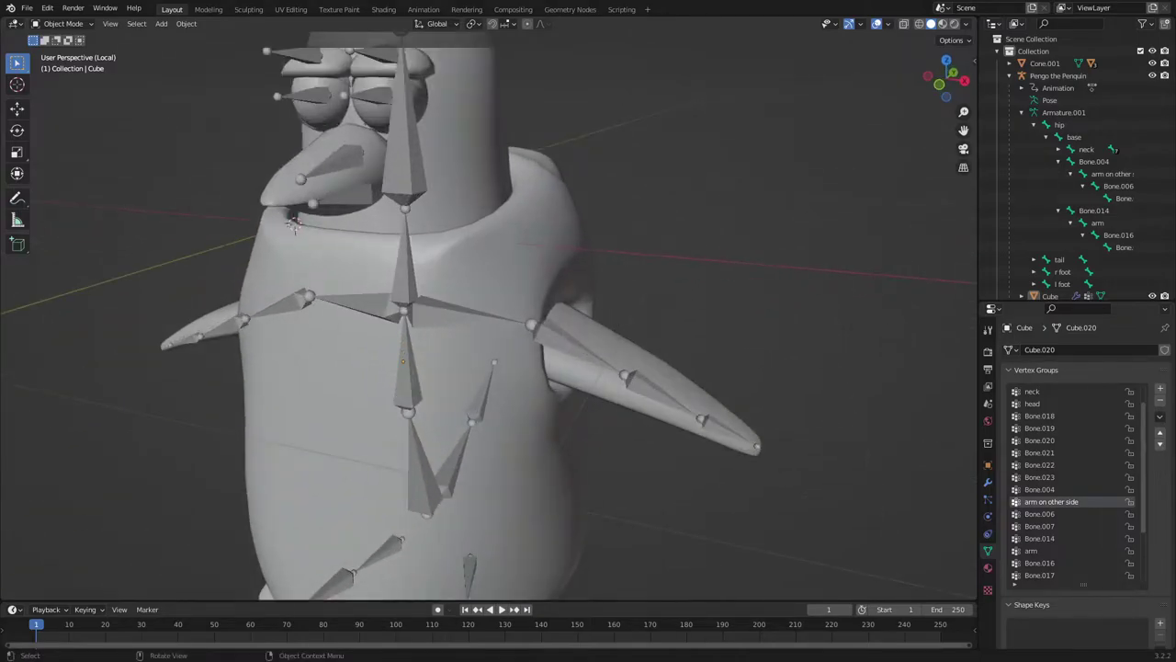
- Select the penguin's armature together with its body mesh, with the mesh active, and switch to Weight Paint mode
{"action": "left_click", "coordinate": [568, 345]}
{"action": "left_click", "coordinate": [590, 274], "text": "shift"}
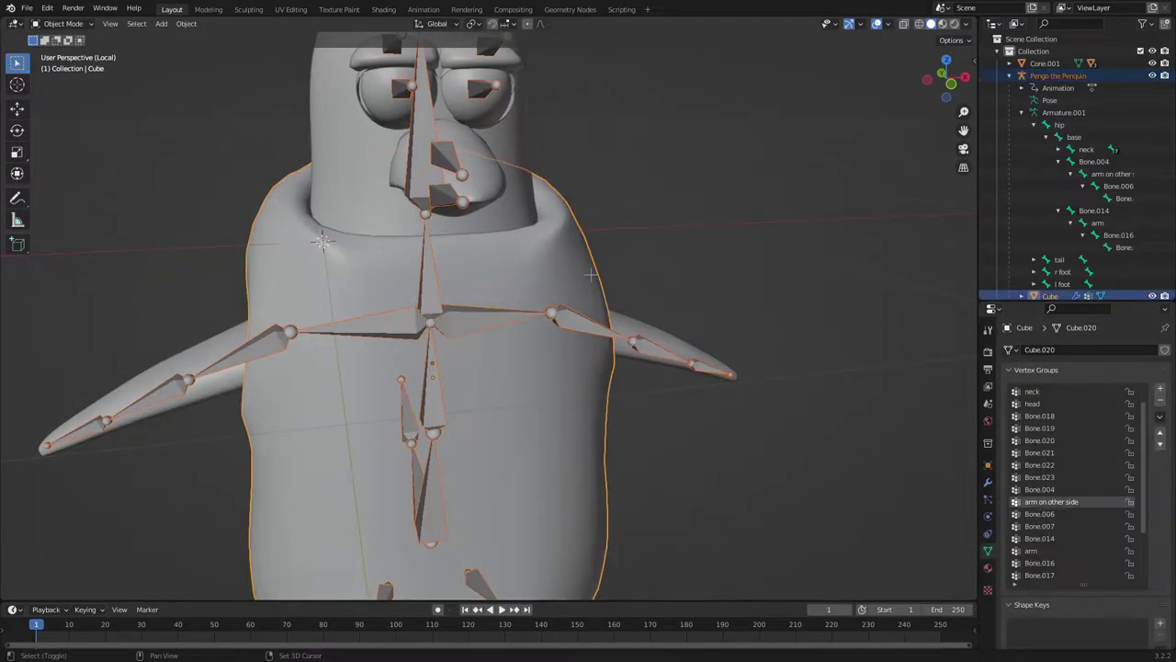
{"action": "key", "text": "shift+grave"}
{"action": "key", "text": "Tab"}
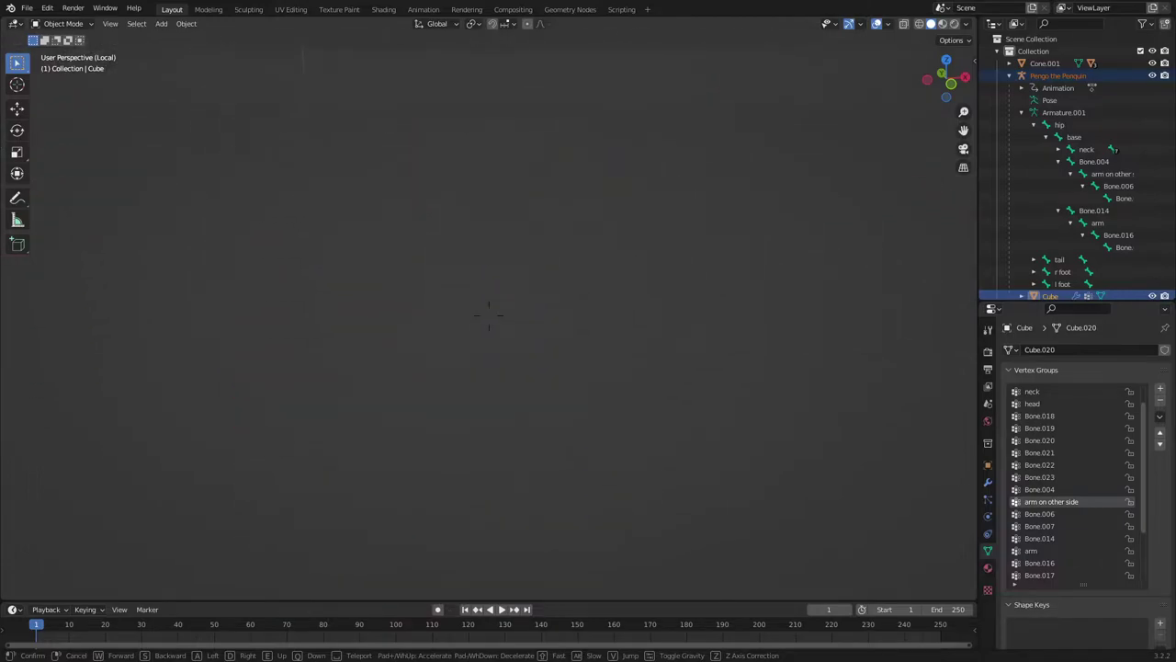
{"action": "key", "text": "Escape"}
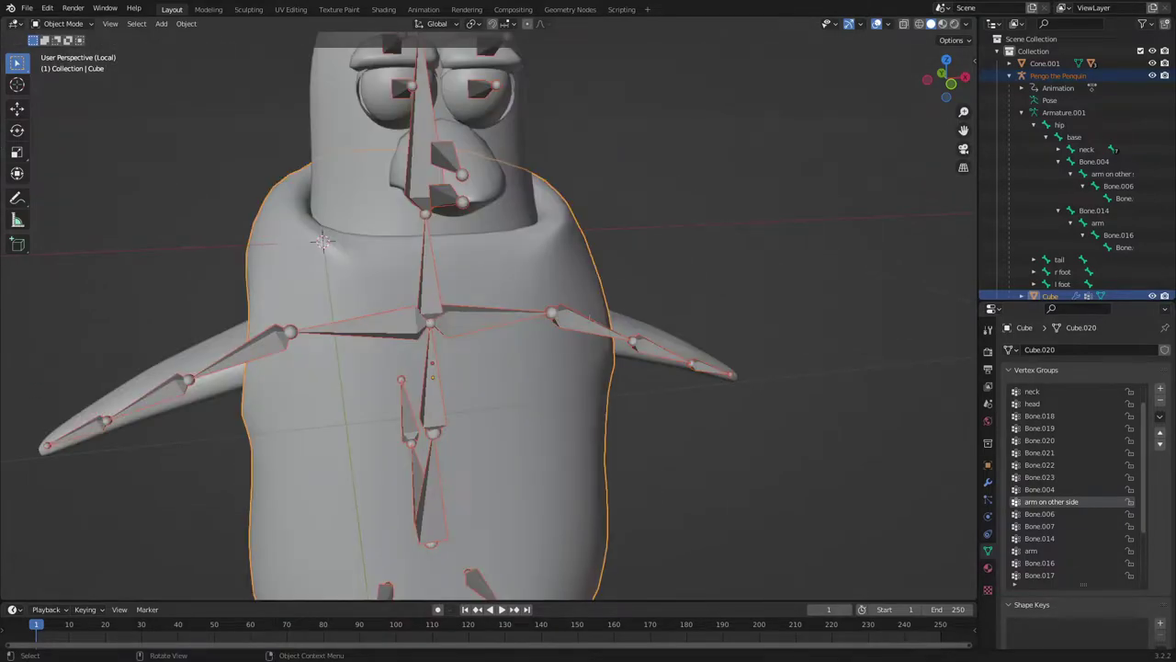
{"action": "scroll", "coordinate": [590, 319], "scroll_direction": "down", "scroll_amount": 2}
{"action": "key", "text": "ctrl+Tab"}
{"action": "left_click", "coordinate": [497, 254]}
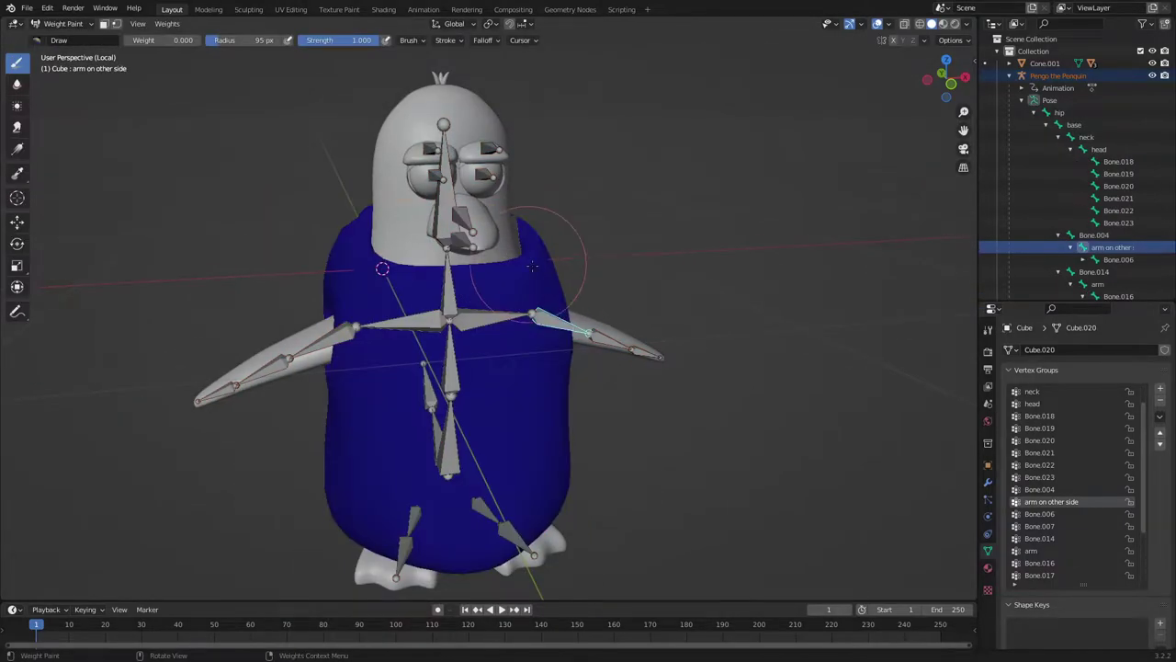
- Inspect the body's weights for the upper flipper bone "arm on other side" and for Bone.006
{"action": "middle_click_drag", "start_coordinate": [570, 278], "coordinate": [507, 281]}
{"action": "scroll", "coordinate": [561, 340], "scroll_direction": "up", "scroll_amount": 2}
{"action": "middle_click_drag", "start_coordinate": [568, 362], "coordinate": [557, 352]}
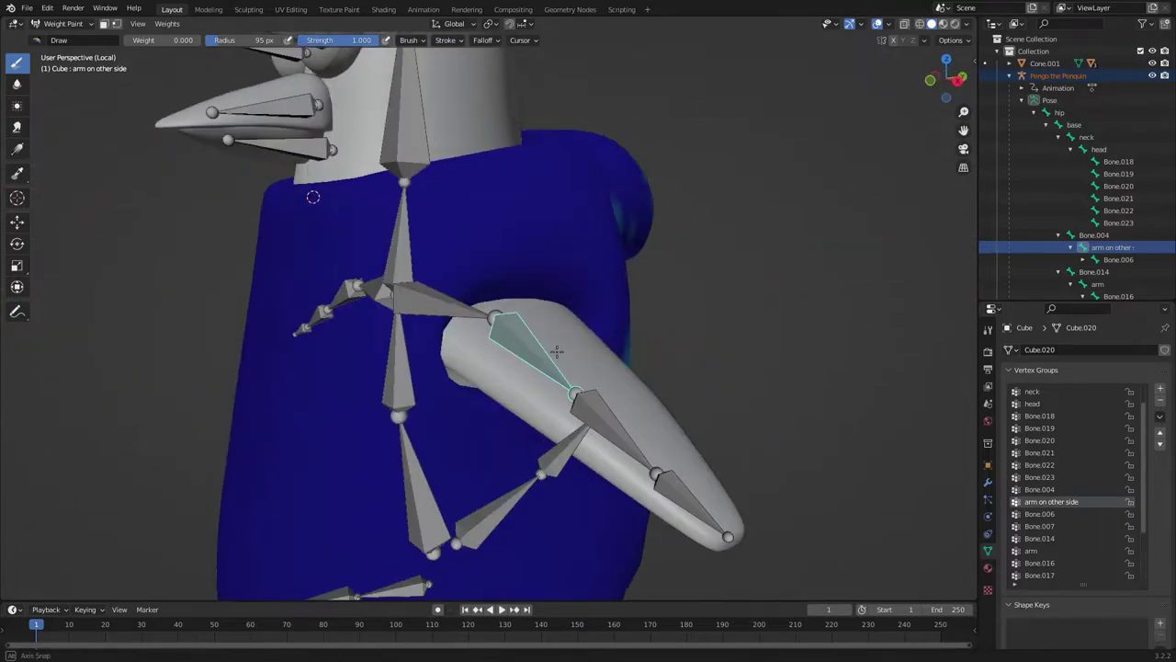
{"action": "left_click", "coordinate": [597, 411], "text": "ctrl"}
{"action": "left_click", "coordinate": [542, 367], "text": "ctrl"}
{"action": "left_click", "coordinate": [594, 417], "text": "ctrl"}
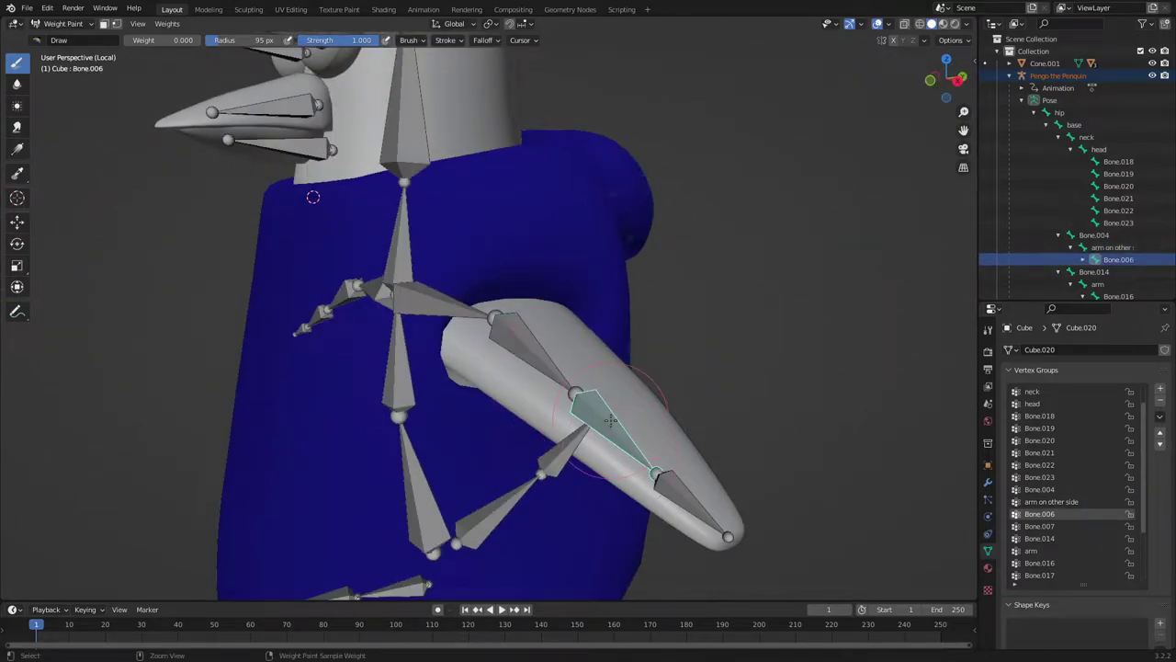
- Return to Object Mode, reselect the armature and the body mesh, and enter Weight Paint mode again
{"action": "middle_click_drag", "start_coordinate": [519, 404], "coordinate": [583, 404]}
{"action": "scroll", "coordinate": [583, 403], "scroll_direction": "down", "scroll_amount": 4}
{"action": "scroll", "coordinate": [584, 392], "scroll_direction": "up", "scroll_amount": 3}
{"action": "key", "text": "ctrl+Tab"}
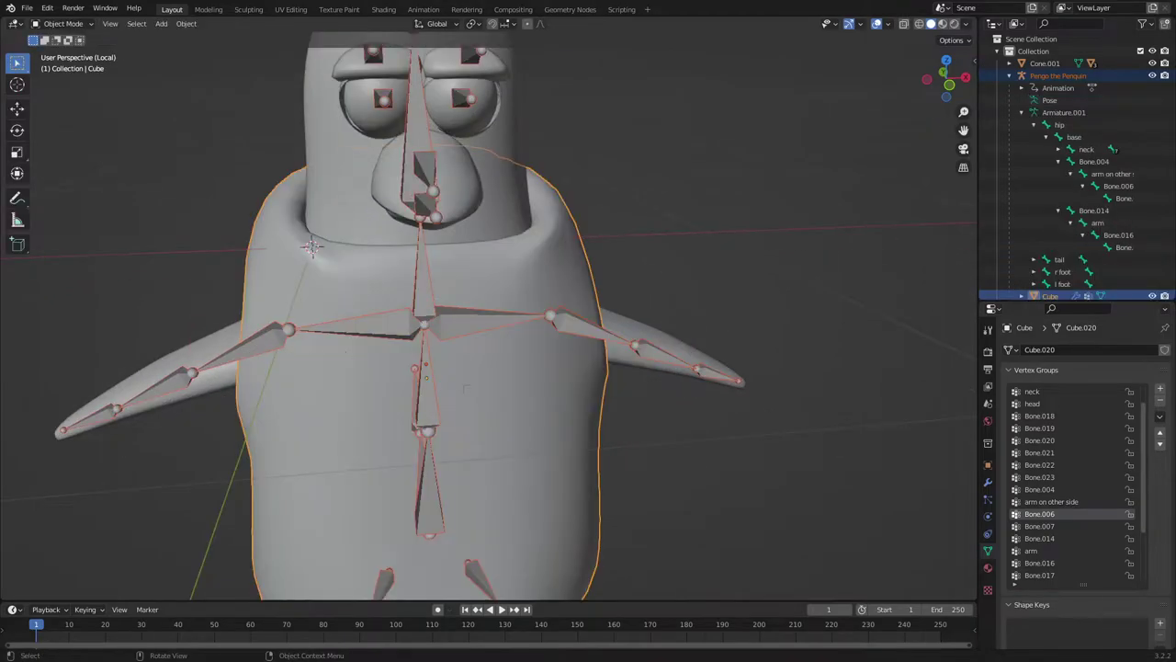
{"action": "left_click", "coordinate": [423, 313]}
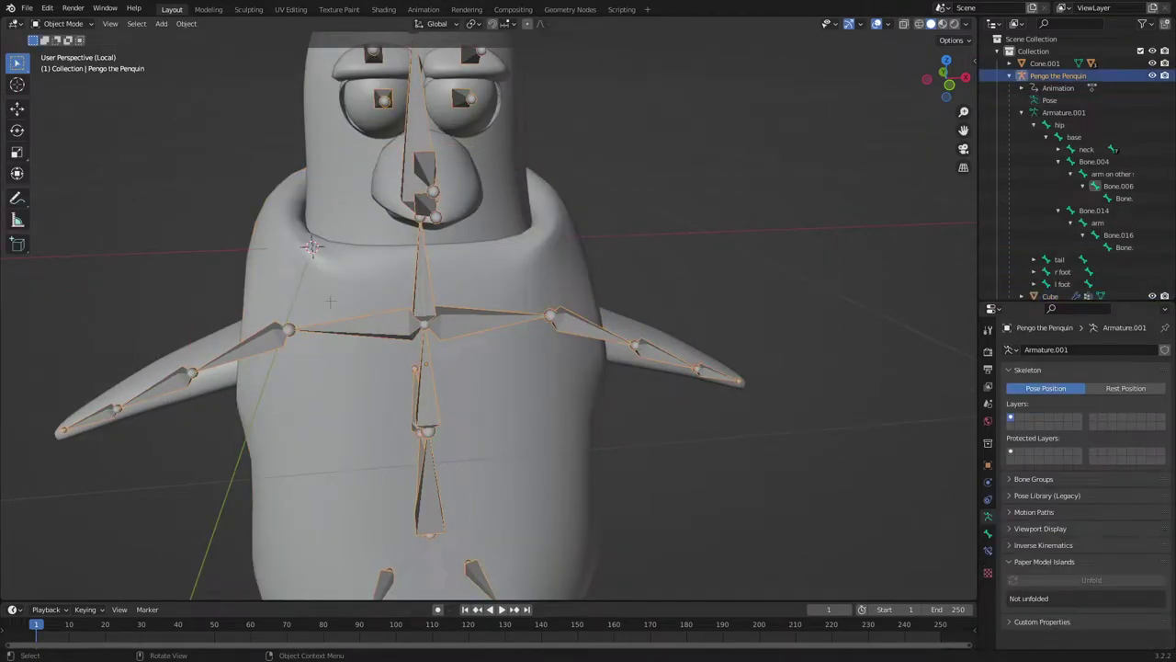
{"action": "middle_click_drag", "start_coordinate": [330, 301], "coordinate": [395, 305]}
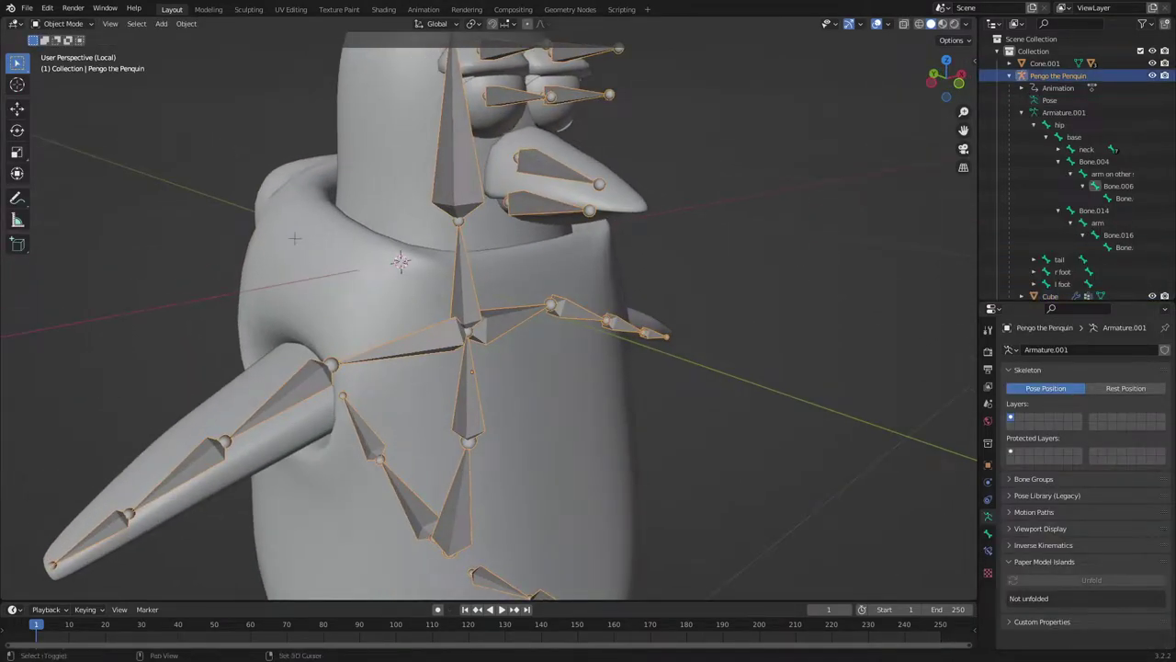
{"action": "left_click", "coordinate": [382, 244], "text": "shift"}
{"action": "key", "text": "ctrl+Tab"}
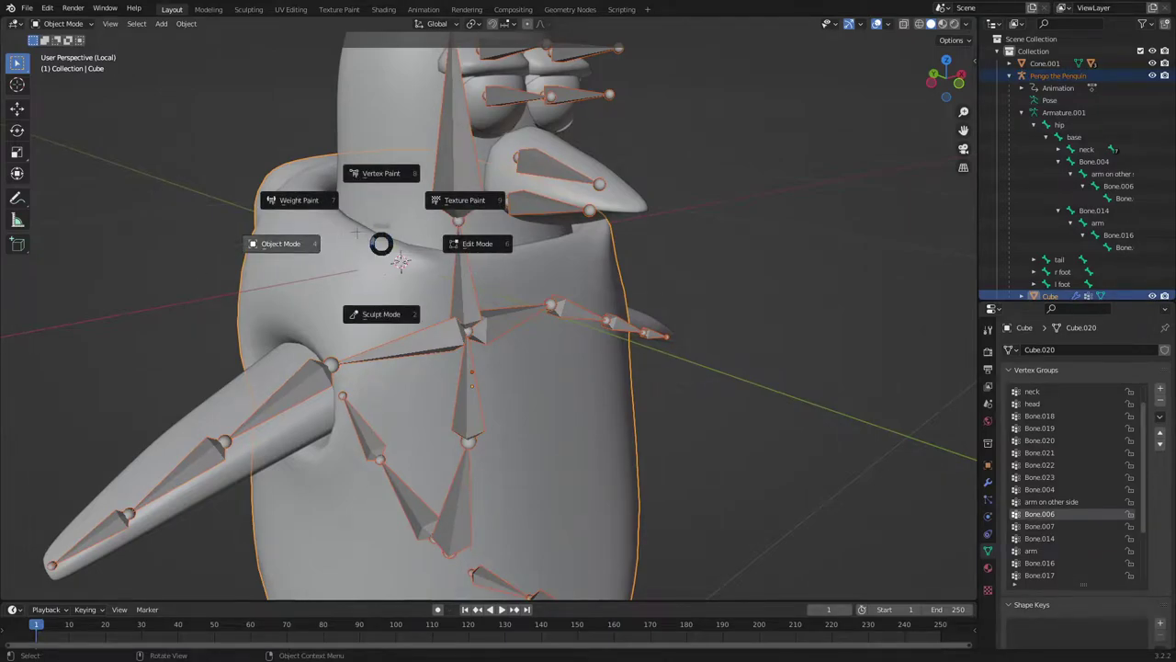
{"action": "left_click", "coordinate": [341, 219]}
- Collapse the Pose bone hierarchy of the penguin's armature in the Outliner
{"action": "middle_click_drag", "start_coordinate": [423, 316], "coordinate": [459, 405]}
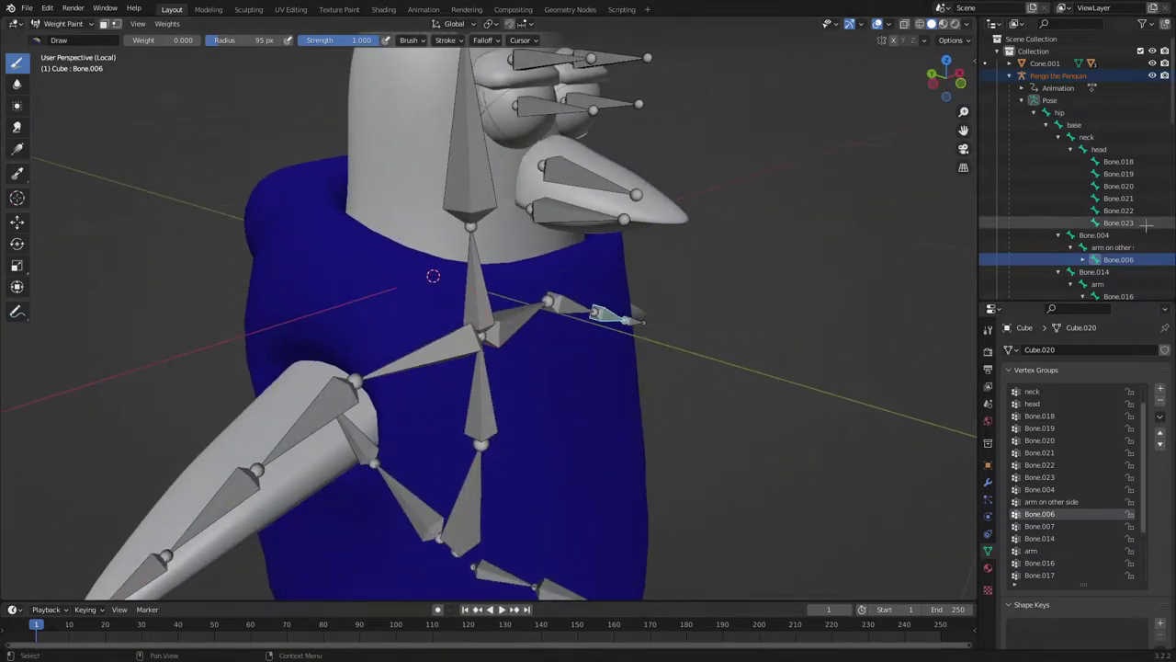
{"action": "scroll", "coordinate": [762, 302], "scroll_direction": "down", "scroll_amount": 3}
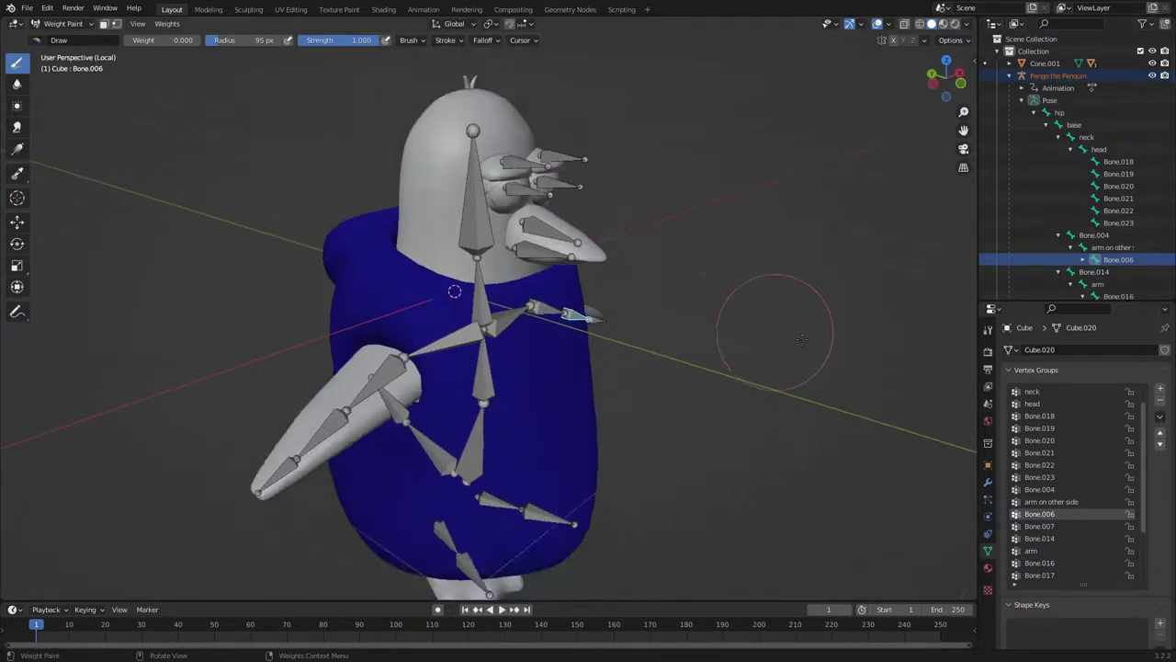
{"action": "scroll", "coordinate": [1092, 199], "scroll_direction": "down", "scroll_amount": 1}
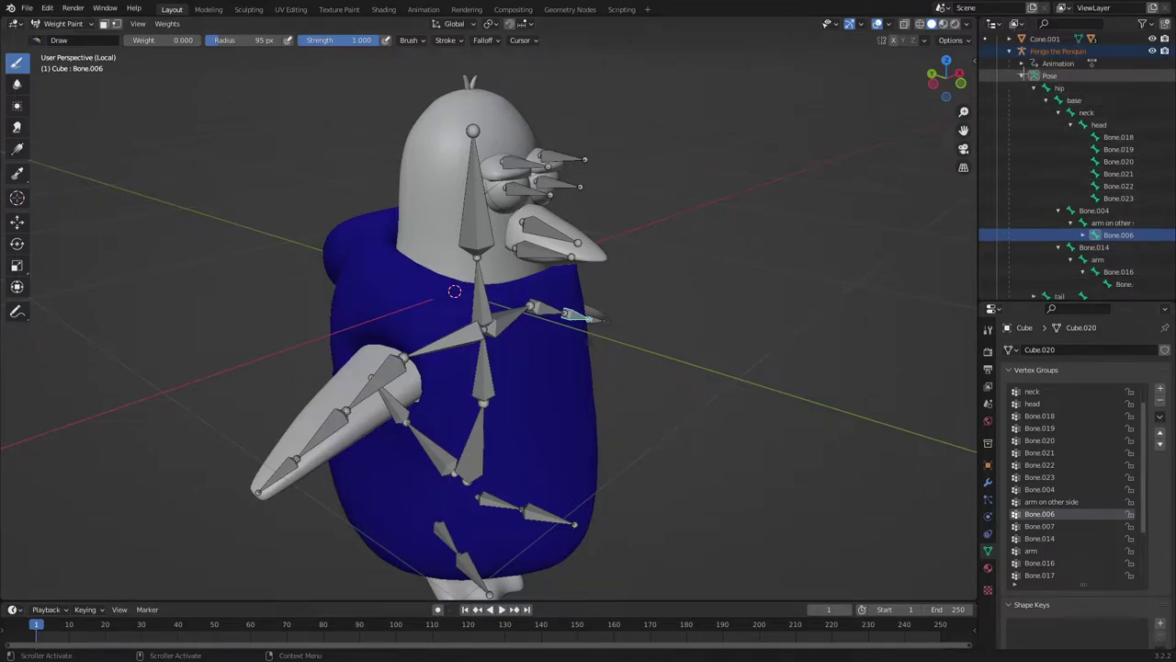
{"action": "left_click", "coordinate": [1021, 76]}
{"action": "middle_click_drag", "start_coordinate": [675, 327], "coordinate": [609, 333]}
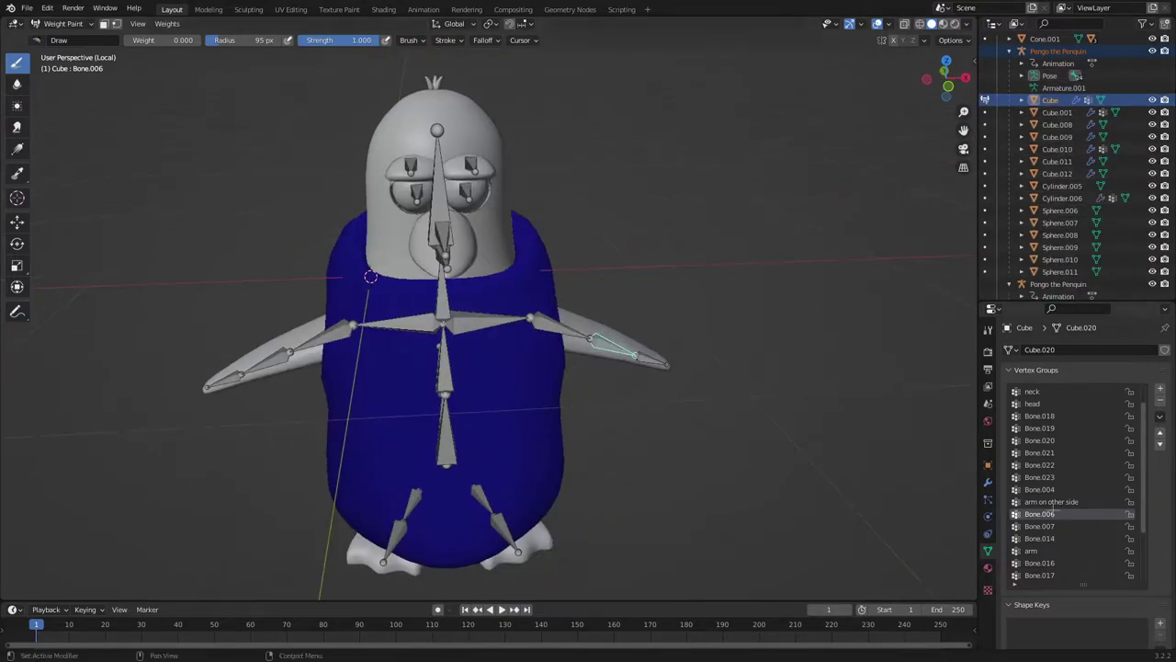
{"action": "mouse_move", "coordinate": [976, 405]}
{"action": "left_mouse_down"}
{"action": "mouse_move", "coordinate": [1066, 405]}
{"action": "mouse_move", "coordinate": [974, 405]}
{"action": "left_mouse_up"}
- Select Bone.014, Bone.004, base, arm and neck one at a time to inspect their weights on the body
{"action": "middle_click_drag", "start_coordinate": [516, 376], "coordinate": [566, 373]}
{"action": "scroll", "coordinate": [566, 374], "scroll_direction": "up", "scroll_amount": 5}
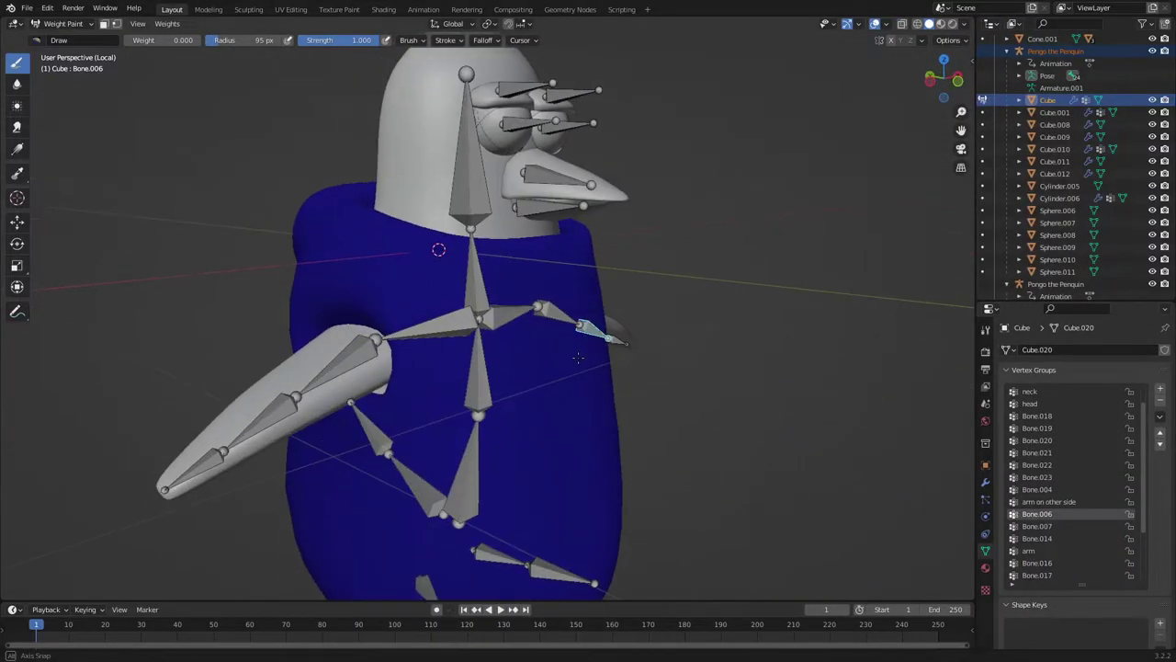
{"action": "left_click", "coordinate": [421, 344], "text": "ctrl"}
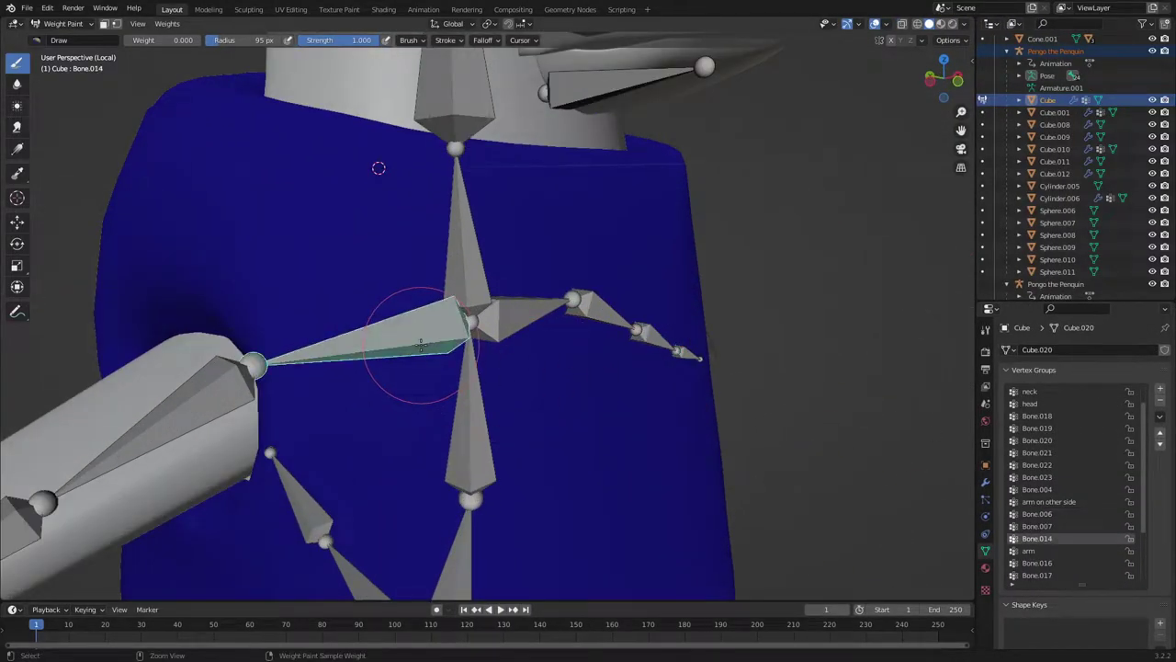
{"action": "left_click", "coordinate": [512, 315], "text": "ctrl"}
{"action": "left_click", "coordinate": [472, 393], "text": "ctrl"}
{"action": "left_click", "coordinate": [380, 354], "text": "ctrl"}
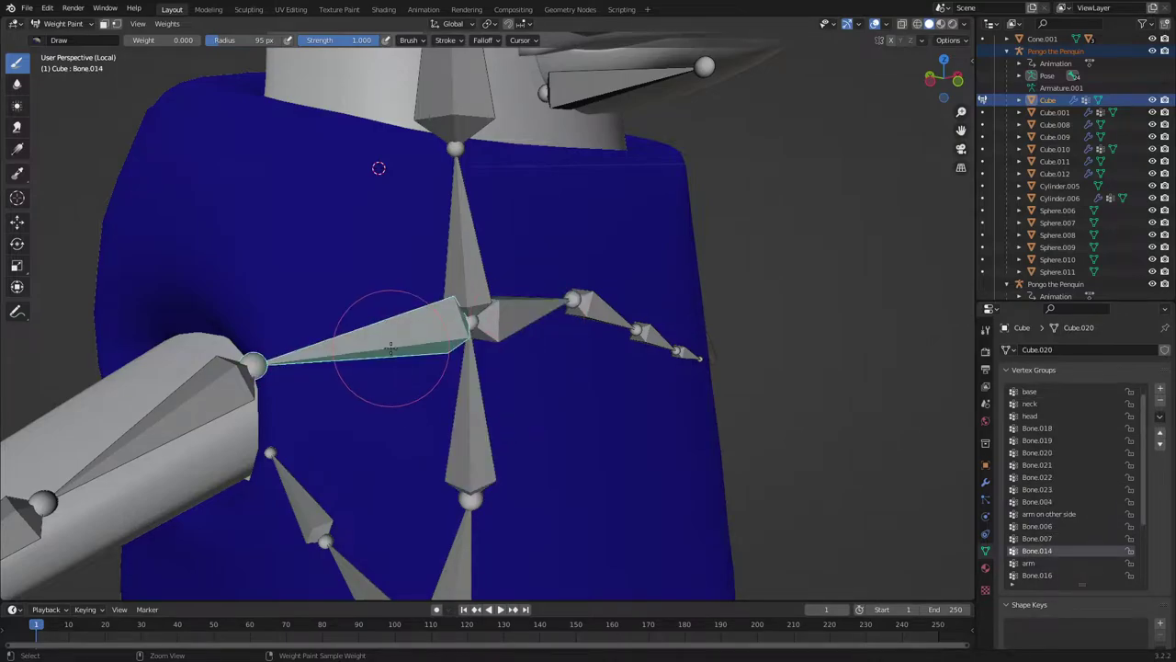
{"action": "left_click", "coordinate": [237, 405], "text": "ctrl"}
{"action": "left_click", "coordinate": [382, 339], "text": "ctrl"}
{"action": "left_click", "coordinate": [472, 264], "text": "ctrl"}
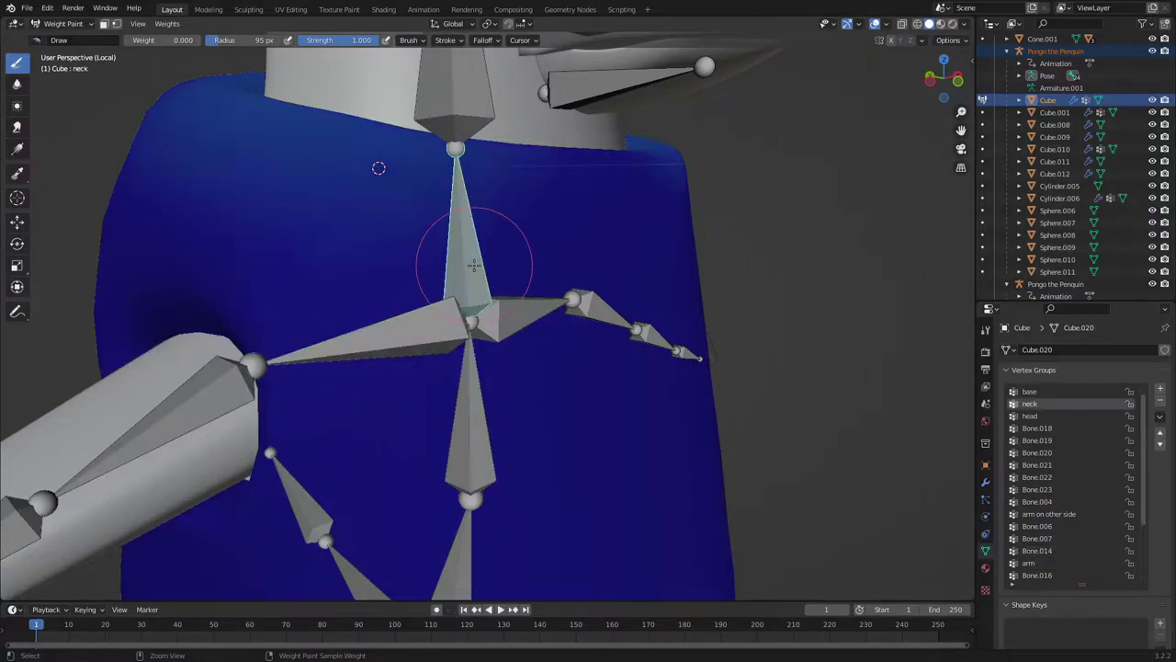
- Select the "arm on other side" bone, raise the brush weight, and paint over the body mesh
{"action": "mouse_move", "coordinate": [474, 265]}
{"action": "middle_mouse_down"}
{"action": "mouse_move", "coordinate": [477, 315]}
{"action": "mouse_move", "coordinate": [499, 341]}
{"action": "mouse_move", "coordinate": [475, 328]}
{"action": "mouse_move", "coordinate": [512, 341]}
{"action": "middle_mouse_up"}
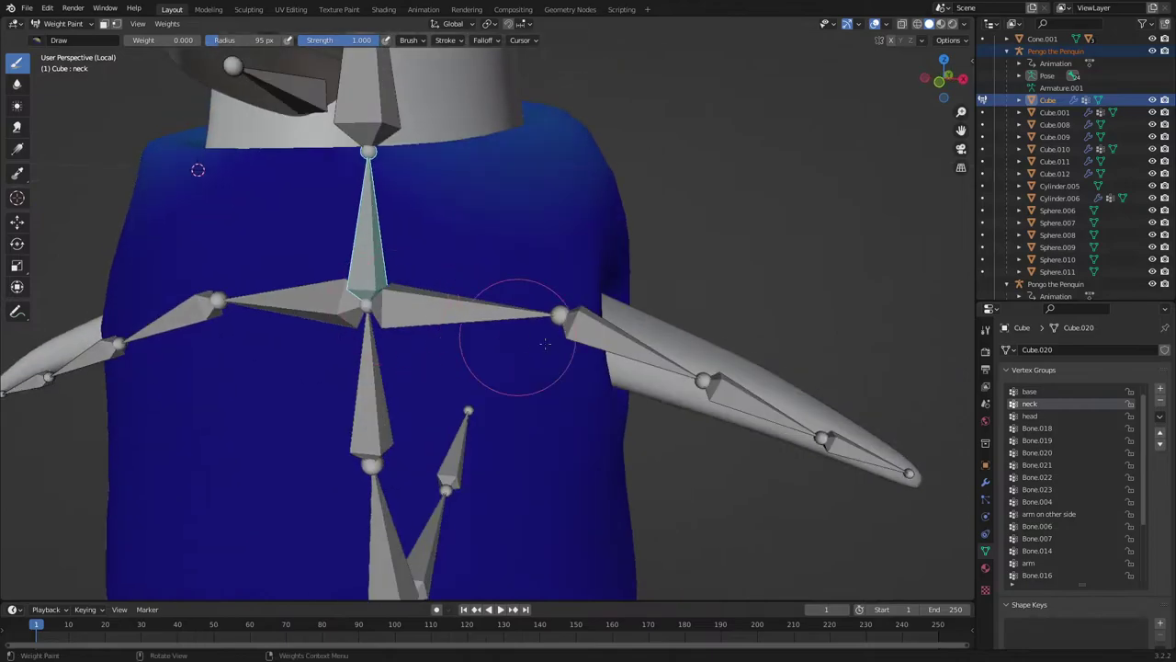
{"action": "left_click", "coordinate": [643, 357], "text": "ctrl"}
{"action": "scroll", "coordinate": [642, 357], "scroll_direction": "down", "scroll_amount": 3}
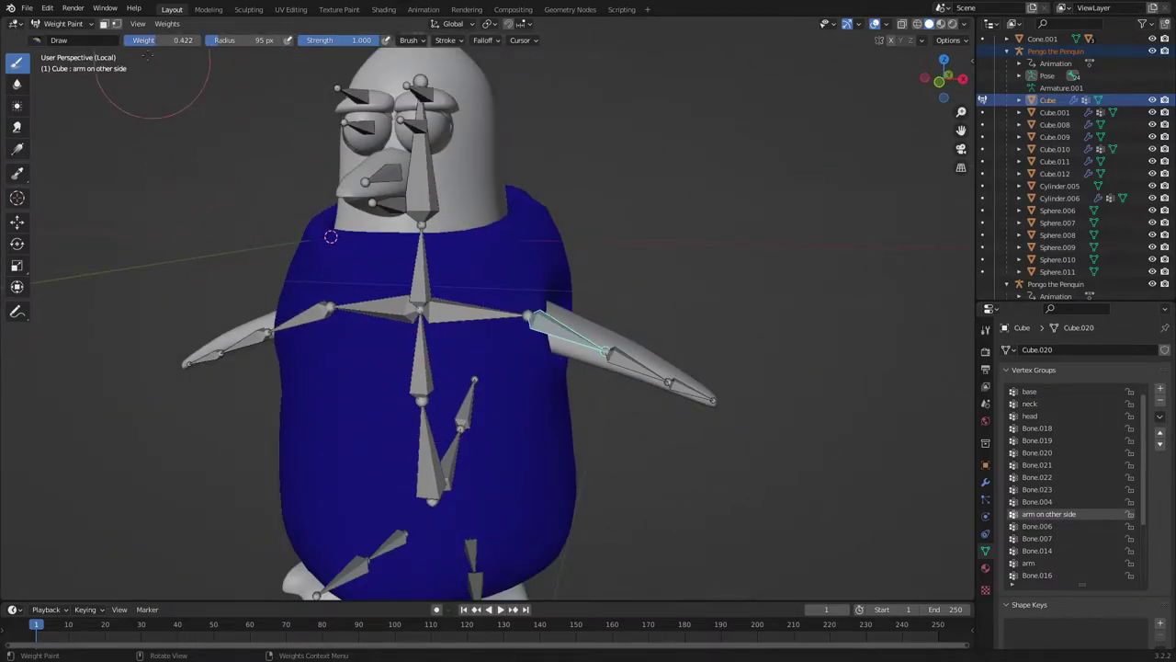
{"action": "left_click_drag", "start_coordinate": [176, 40], "coordinate": [190, 40]}
{"action": "mouse_move", "coordinate": [312, 294]}
{"action": "left_mouse_down"}
{"action": "mouse_move", "coordinate": [341, 376]}
{"action": "mouse_move", "coordinate": [432, 411]}
{"action": "mouse_move", "coordinate": [428, 434]}
{"action": "left_mouse_up"}
{"action": "mouse_move", "coordinate": [449, 443]}
{"action": "middle_mouse_down"}
{"action": "mouse_move", "coordinate": [620, 460]}
{"action": "mouse_move", "coordinate": [431, 458]}
{"action": "mouse_move", "coordinate": [372, 242]}
{"action": "middle_mouse_up"}
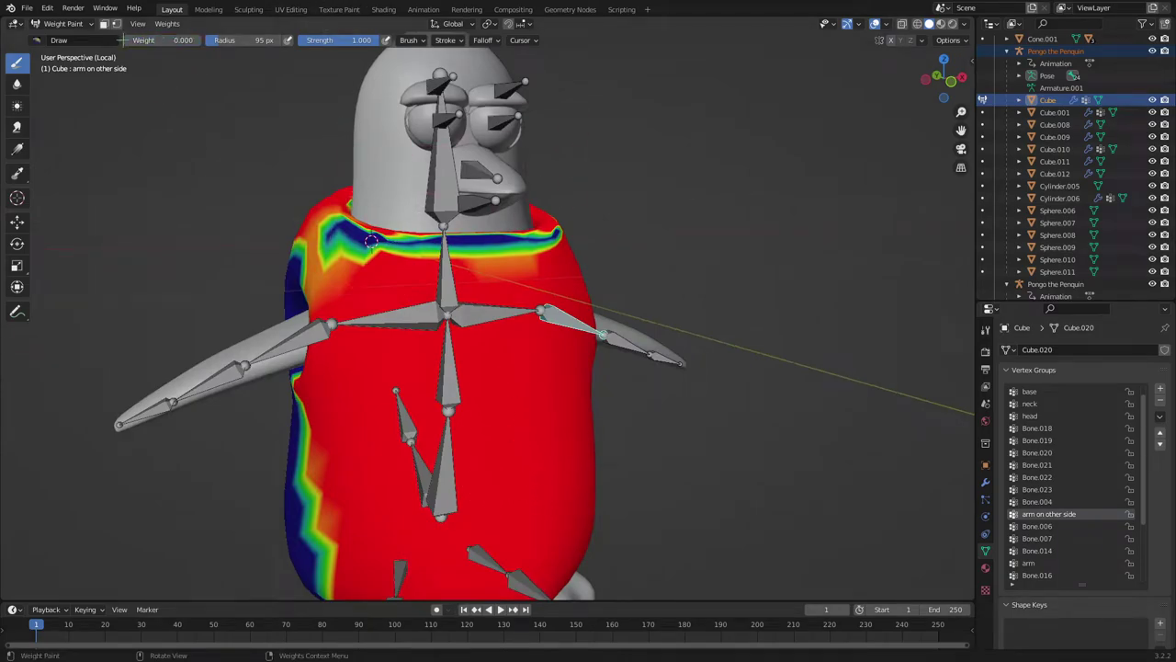
- Set the stroke jitter to 0 and paint the body's front with a weight of 0
{"action": "left_click", "coordinate": [453, 40]}
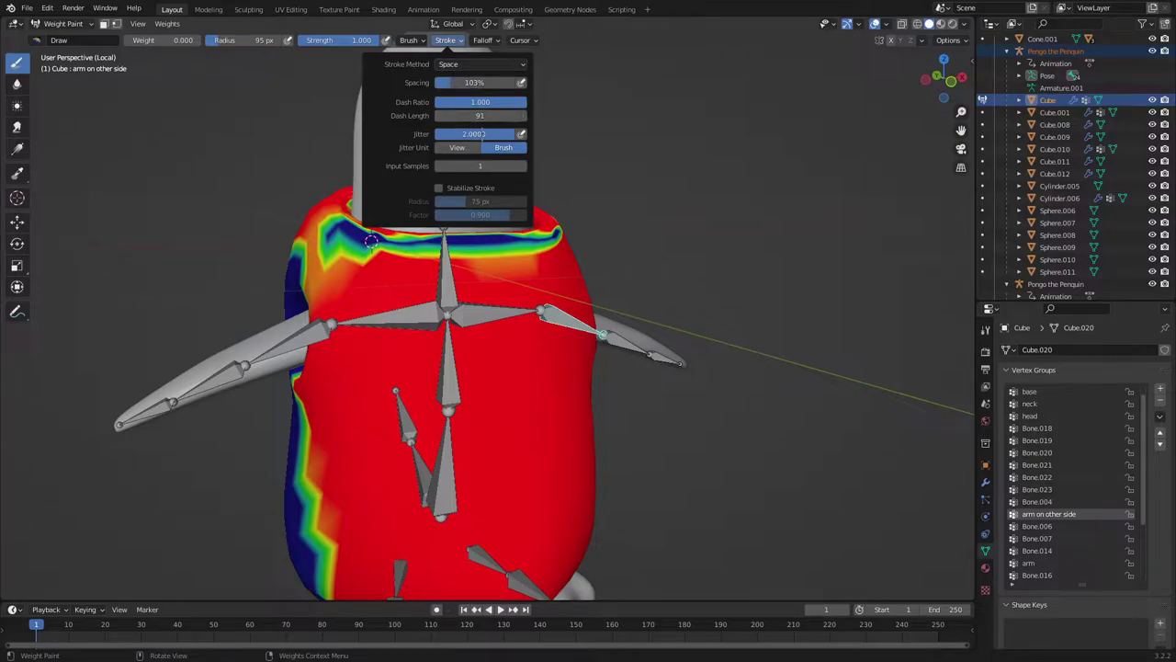
{"action": "scroll", "coordinate": [460, 451], "scroll_direction": "up", "scroll_amount": 2}
{"action": "mouse_move", "coordinate": [458, 451]}
{"action": "left_mouse_down"}
{"action": "mouse_move", "coordinate": [315, 499]}
{"action": "mouse_move", "coordinate": [370, 570]}
{"action": "mouse_move", "coordinate": [402, 536]}
{"action": "mouse_move", "coordinate": [380, 473]}
{"action": "mouse_move", "coordinate": [210, 525]}
{"action": "mouse_move", "coordinate": [263, 512]}
{"action": "left_mouse_up"}
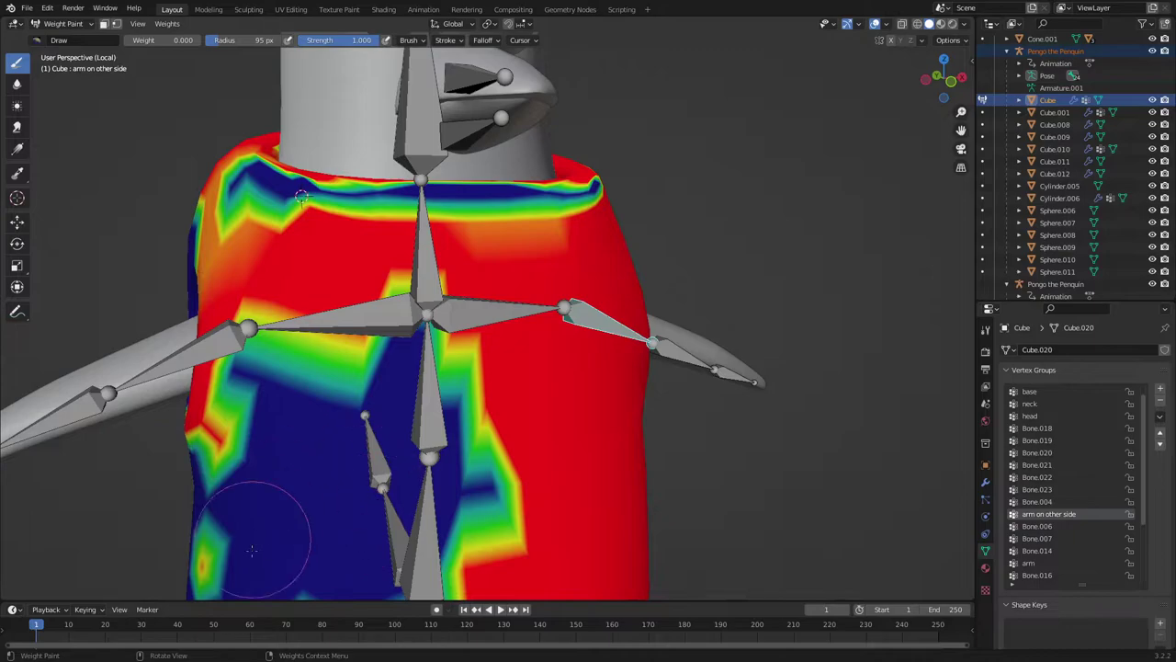
- Set the brush's stroke spacing to 1% and its jitter to 2.0000
{"action": "left_click", "coordinate": [446, 40]}
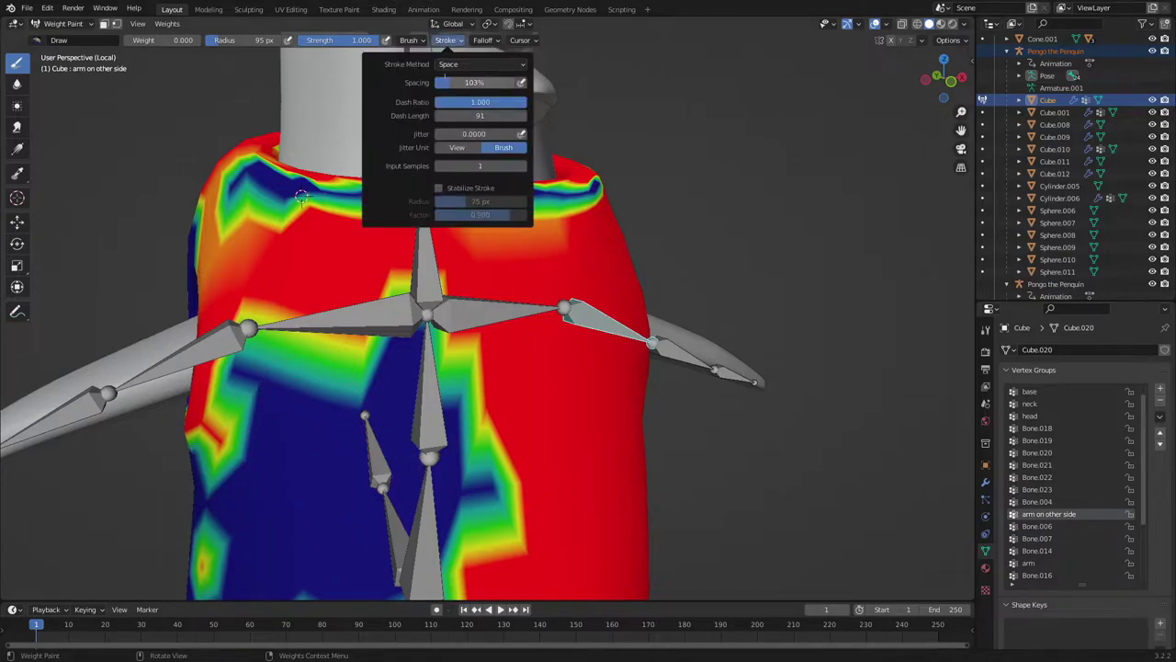
{"action": "left_click", "coordinate": [448, 41]}
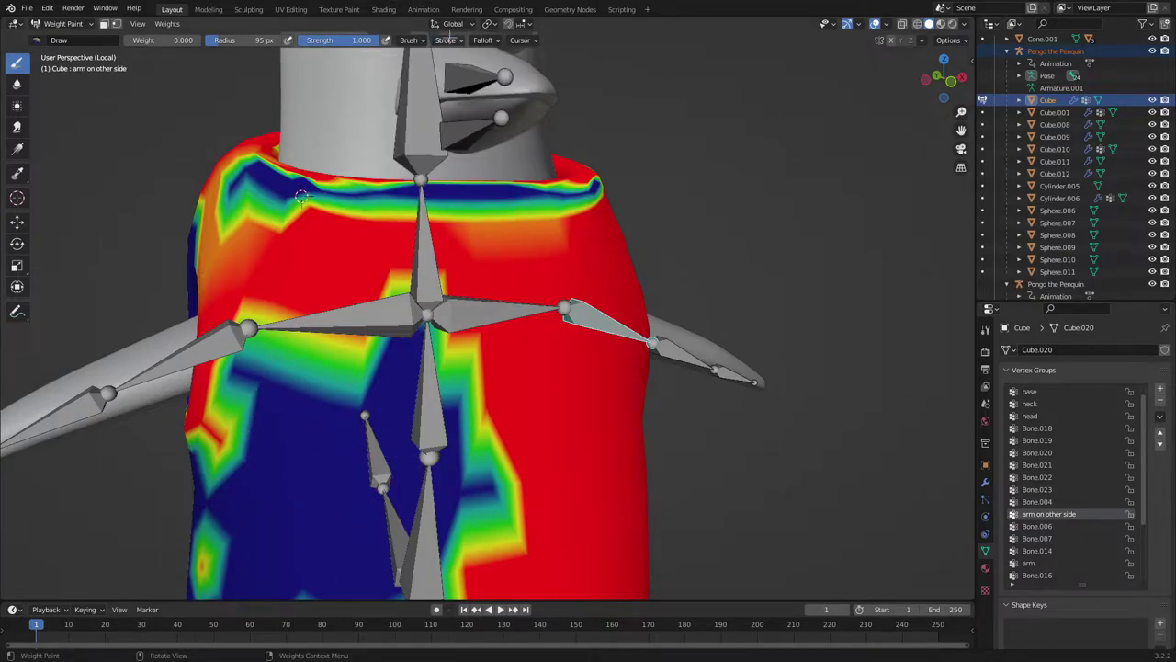
{"action": "left_click", "coordinate": [446, 40]}
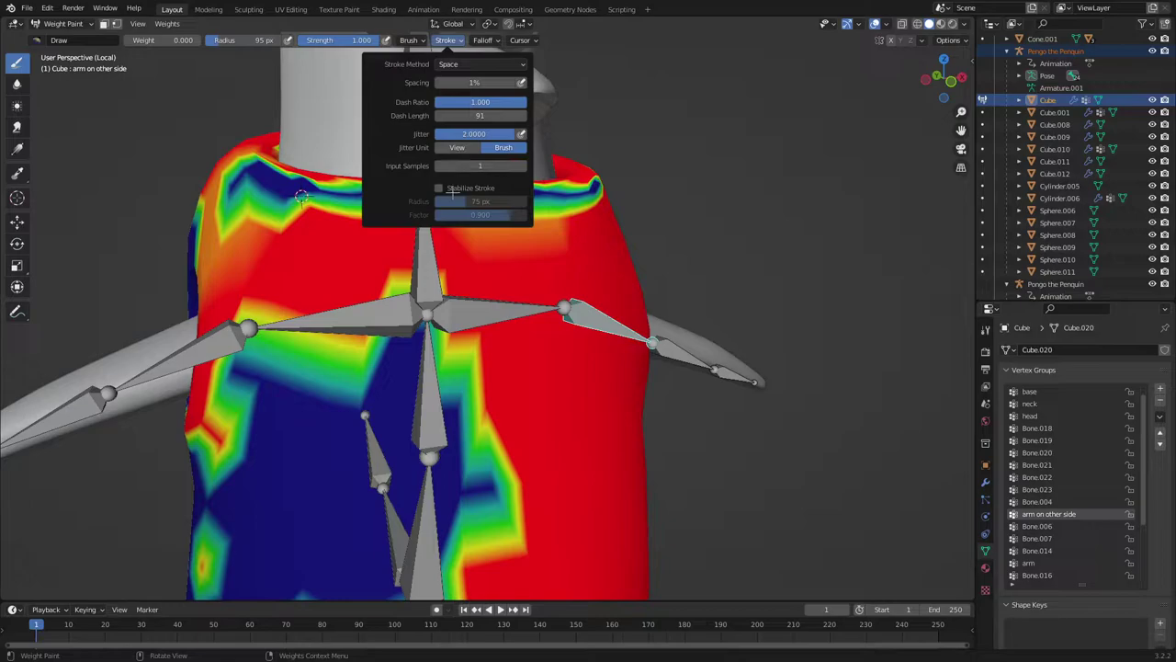
- Paint weight 0 over the whole body from all sides to clear the "arm on other side" weights
{"action": "mouse_move", "coordinate": [743, 367]}
{"action": "middle_mouse_down"}
{"action": "mouse_move", "coordinate": [446, 187]}
{"action": "mouse_move", "coordinate": [340, 188]}
{"action": "middle_mouse_up"}
{"action": "middle_click_drag", "start_coordinate": [355, 325], "coordinate": [502, 291]}
{"action": "mouse_move", "coordinate": [547, 361]}
{"action": "left_mouse_down"}
{"action": "mouse_move", "coordinate": [540, 395]}
{"action": "mouse_move", "coordinate": [531, 360]}
{"action": "mouse_move", "coordinate": [530, 412]}
{"action": "left_mouse_up"}
{"action": "mouse_move", "coordinate": [530, 412]}
{"action": "middle_mouse_down"}
{"action": "mouse_move", "coordinate": [519, 331]}
{"action": "mouse_move", "coordinate": [303, 303]}
{"action": "middle_mouse_up"}
{"action": "middle_click_drag", "start_coordinate": [549, 226], "coordinate": [762, 252]}
{"action": "scroll", "coordinate": [505, 259], "scroll_direction": "up", "scroll_amount": 2}
{"action": "mouse_move", "coordinate": [501, 260]}
{"action": "left_mouse_down"}
{"action": "mouse_move", "coordinate": [542, 222]}
{"action": "mouse_move", "coordinate": [83, 312]}
{"action": "left_mouse_up"}
{"action": "scroll", "coordinate": [276, 303], "scroll_direction": "down", "scroll_amount": 2}
{"action": "middle_click_drag", "start_coordinate": [275, 304], "coordinate": [432, 276]}
{"action": "mouse_move", "coordinate": [432, 276]}
{"action": "left_mouse_down"}
{"action": "mouse_move", "coordinate": [523, 542]}
{"action": "mouse_move", "coordinate": [290, 186]}
{"action": "mouse_move", "coordinate": [337, 296]}
{"action": "mouse_move", "coordinate": [281, 215]}
{"action": "left_mouse_up"}
{"action": "middle_click_drag", "start_coordinate": [281, 215], "coordinate": [454, 265]}
{"action": "left_click_drag", "start_coordinate": [454, 268], "coordinate": [410, 358]}
{"action": "middle_click_drag", "start_coordinate": [410, 358], "coordinate": [557, 357]}
{"action": "left_click_drag", "start_coordinate": [450, 354], "coordinate": [391, 328]}
{"action": "middle_click_drag", "start_coordinate": [392, 328], "coordinate": [499, 389]}
{"action": "left_click_drag", "start_coordinate": [499, 389], "coordinate": [447, 485]}
{"action": "middle_click_drag", "start_coordinate": [447, 485], "coordinate": [620, 391]}
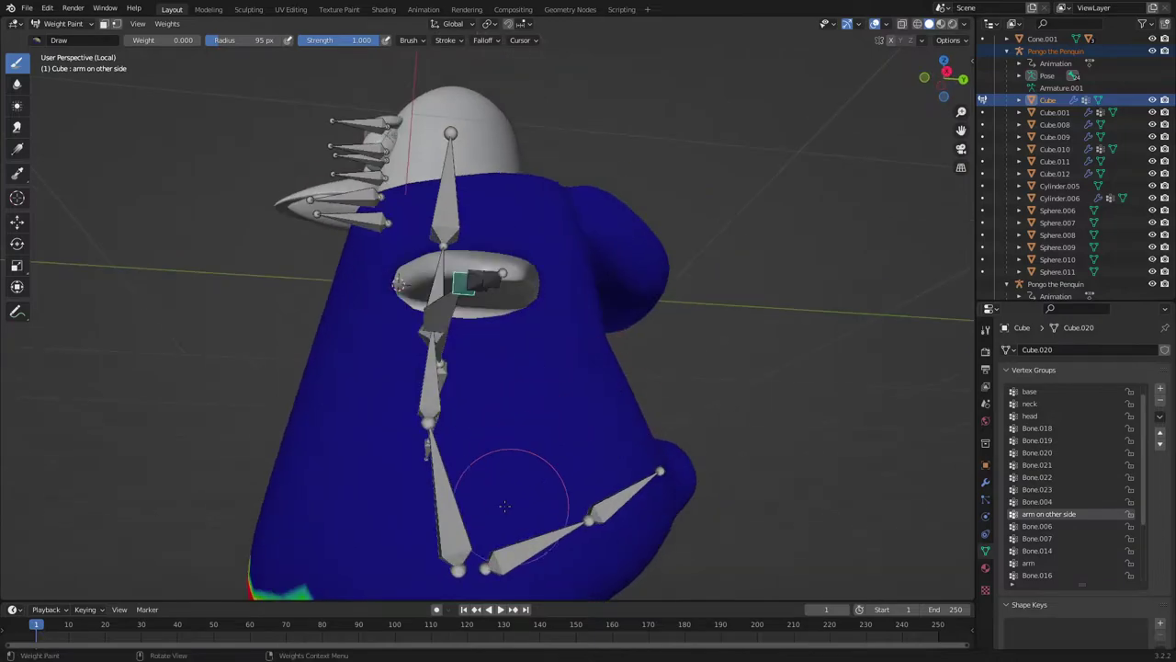
{"action": "middle_click_drag", "start_coordinate": [501, 510], "coordinate": [478, 432]}
{"action": "left_click_drag", "start_coordinate": [441, 441], "coordinate": [206, 441]}
{"action": "mouse_move", "coordinate": [206, 441]}
{"action": "middle_mouse_down"}
{"action": "mouse_move", "coordinate": [364, 436]}
{"action": "mouse_move", "coordinate": [643, 468]}
{"action": "middle_mouse_up"}
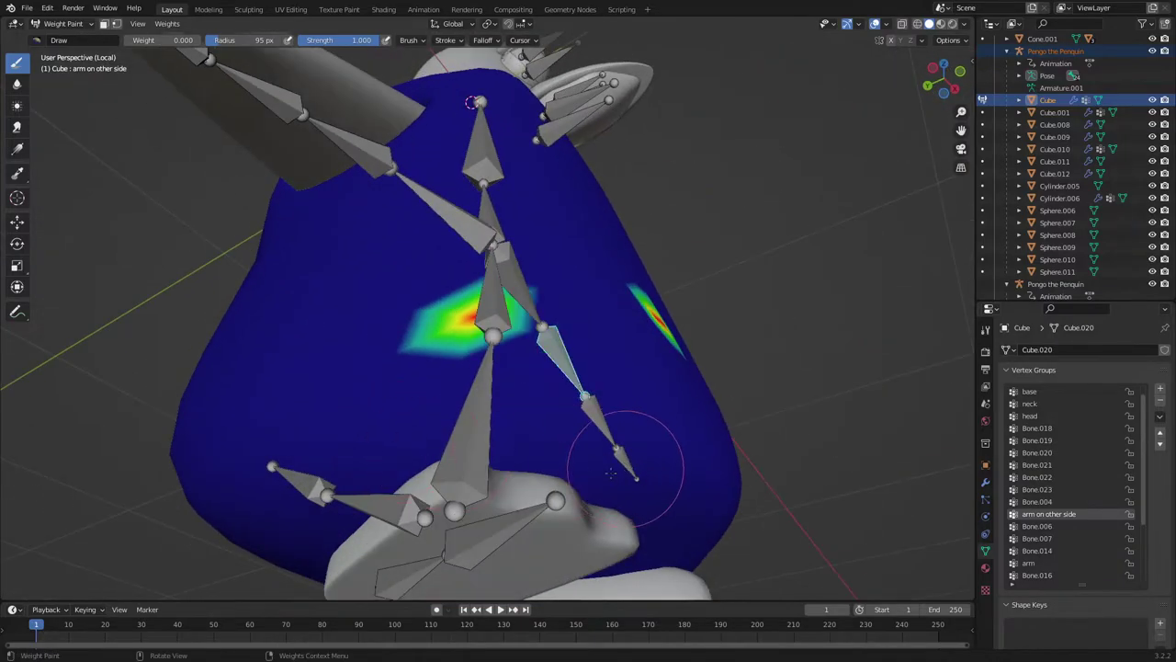
{"action": "left_click_drag", "start_coordinate": [643, 468], "coordinate": [582, 354]}
{"action": "mouse_move", "coordinate": [583, 354]}
{"action": "middle_mouse_down"}
{"action": "mouse_move", "coordinate": [329, 469]}
{"action": "mouse_move", "coordinate": [363, 460]}
{"action": "middle_mouse_up"}
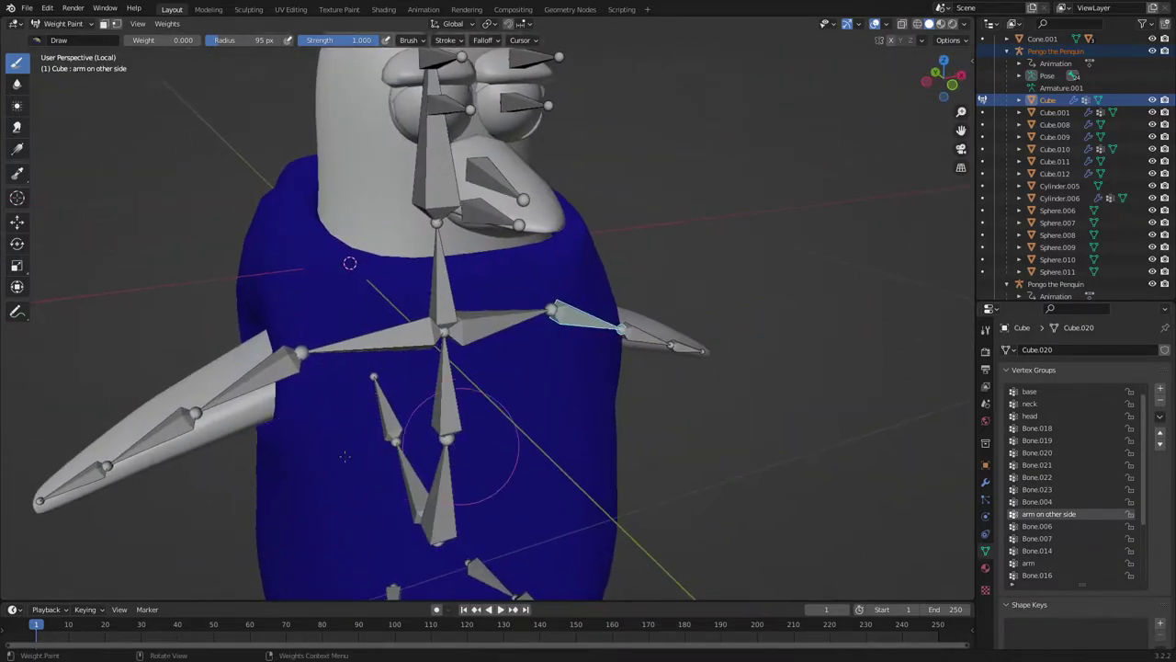
- Choose the Gradient tool with weight 1.000 and apply a linear gradient upward across the body
{"action": "left_click", "coordinate": [17, 148]}
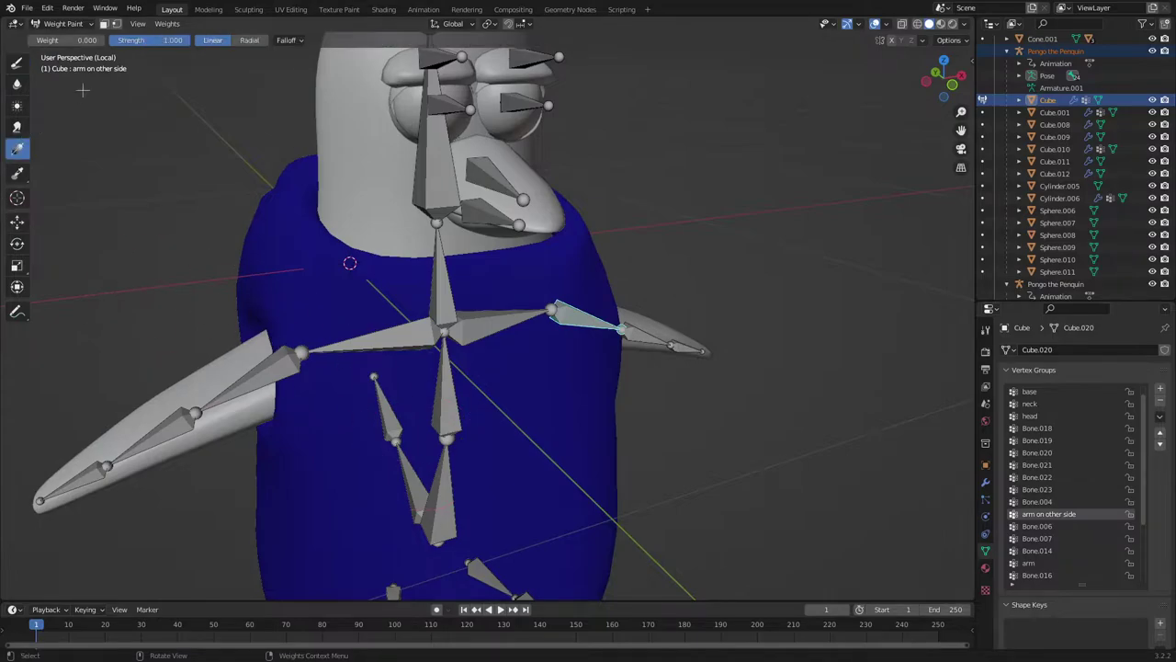
{"action": "scroll", "coordinate": [399, 281], "scroll_direction": "down", "scroll_amount": 5}
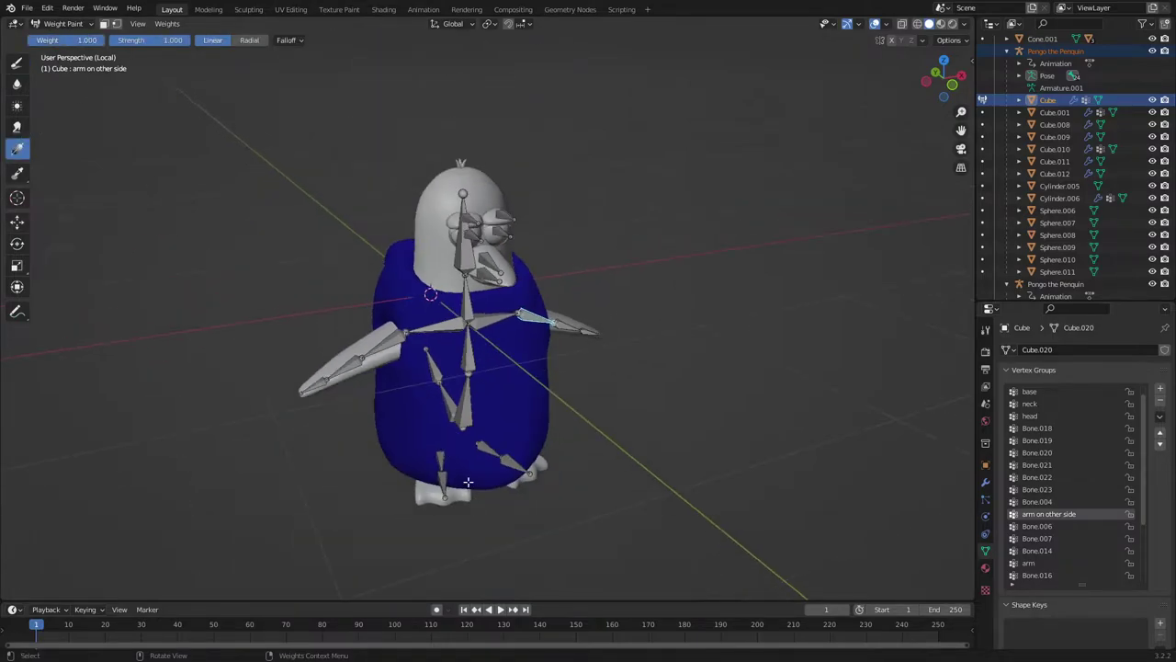
{"action": "left_click_drag", "start_coordinate": [469, 482], "coordinate": [447, 189]}
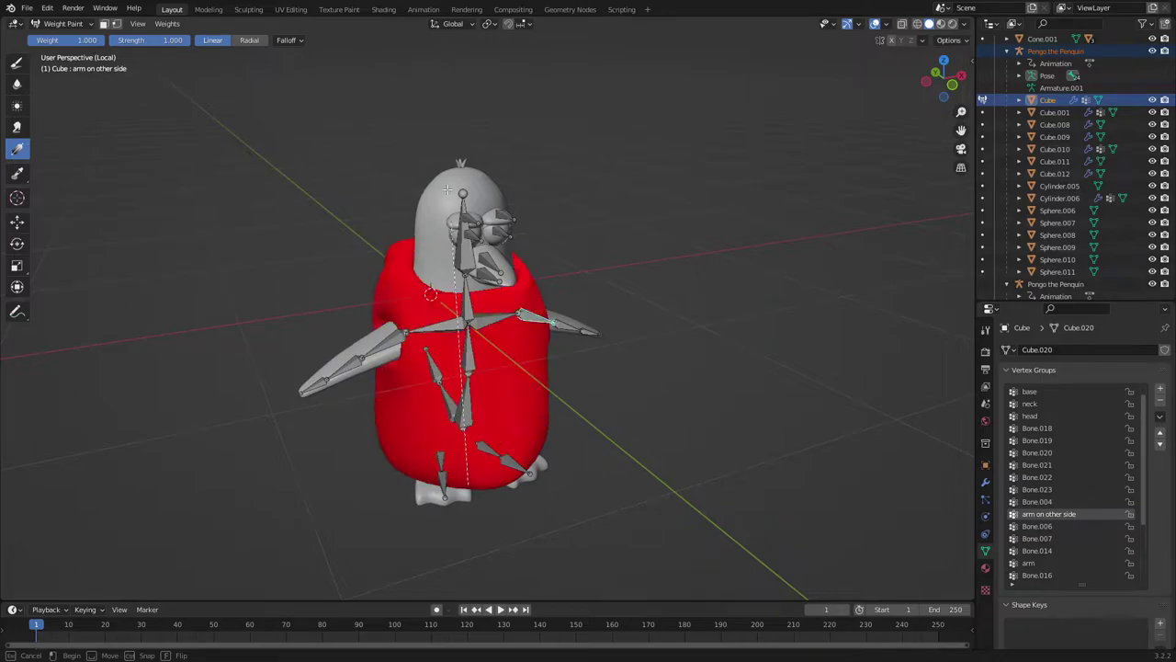
{"action": "left_click_drag", "start_coordinate": [448, 79], "coordinate": [447, 79]}
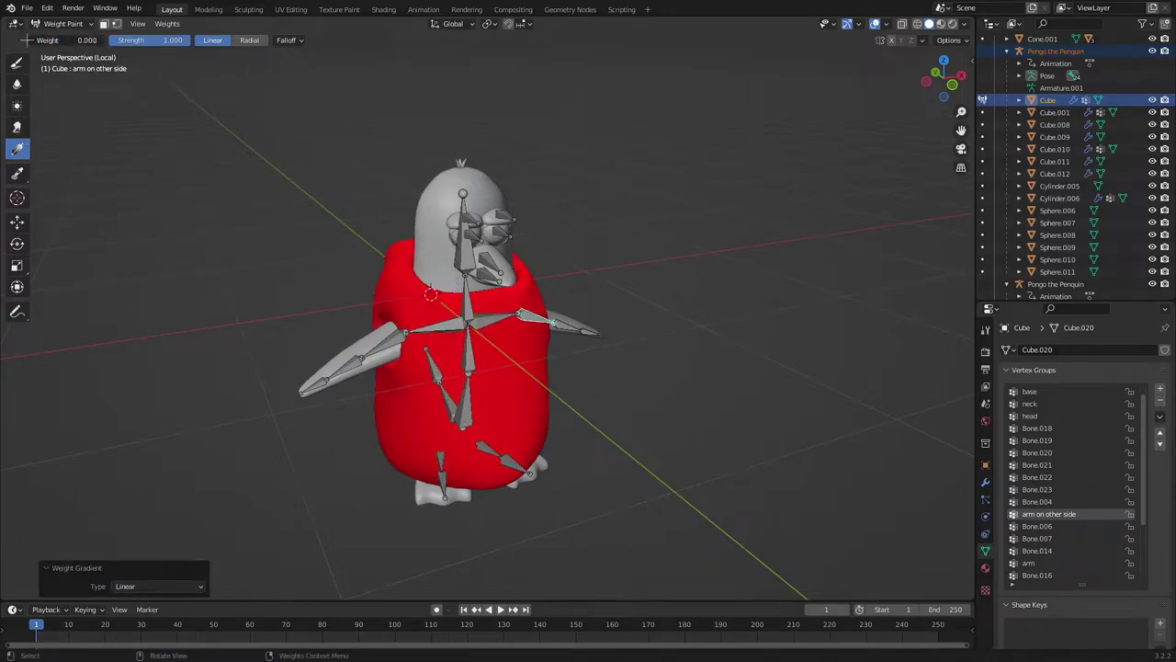
- Set the gradient weight to 0 and sweep linear gradients up the body from the front and the side
{"action": "left_click_drag", "start_coordinate": [468, 505], "coordinate": [448, 97]}
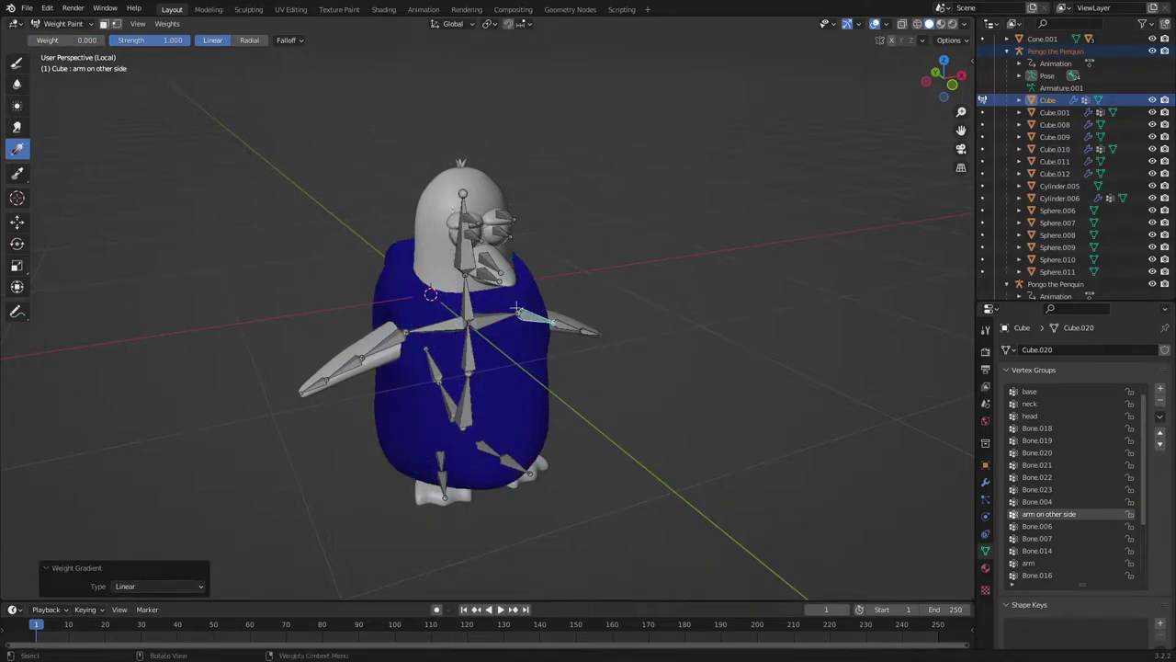
{"action": "middle_click_drag", "start_coordinate": [516, 305], "coordinate": [285, 269]}
{"action": "left_click_drag", "start_coordinate": [546, 503], "coordinate": [523, 103]}
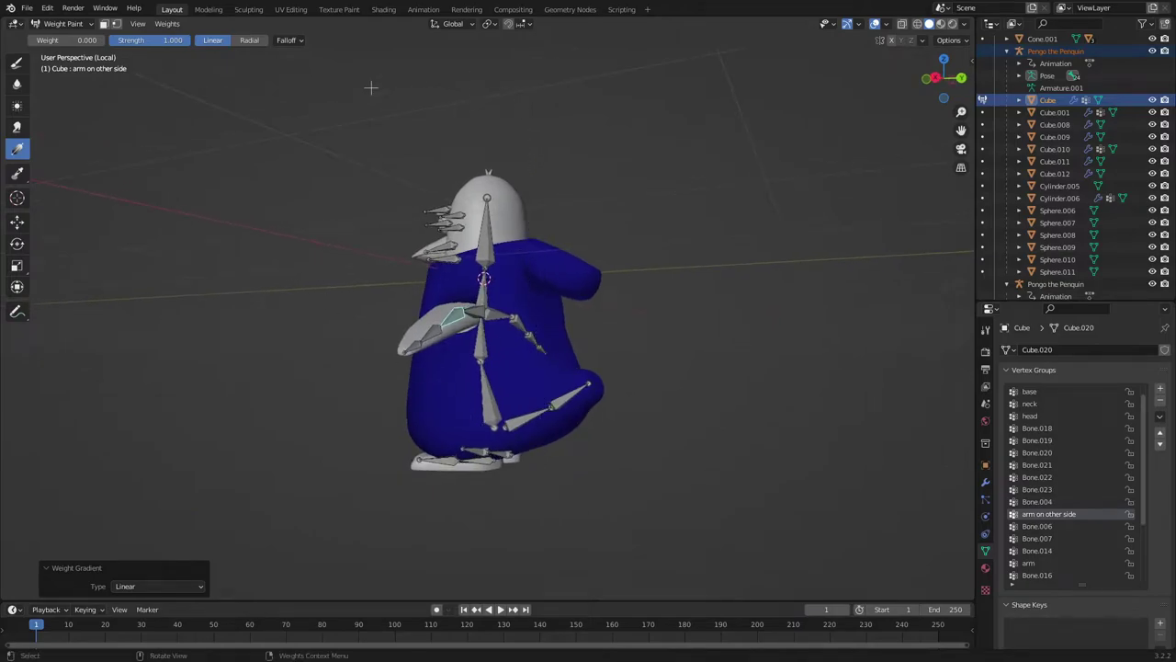
- Sweep a weight 1.000 linear gradient up the body for "arm on other side" and clear it with another at weight 0.000
{"action": "left_click_drag", "start_coordinate": [466, 509], "coordinate": [473, 73]}
{"action": "middle_click_drag", "start_coordinate": [478, 133], "coordinate": [634, 167]}
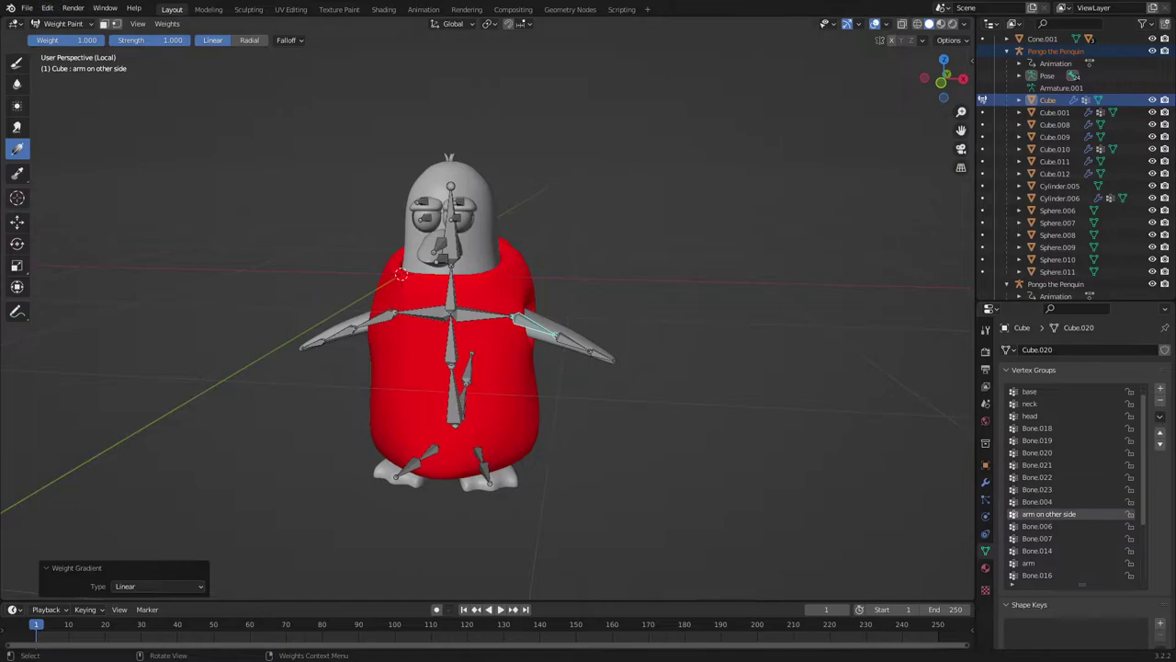
{"action": "left_click_drag", "start_coordinate": [490, 534], "coordinate": [422, 5]}
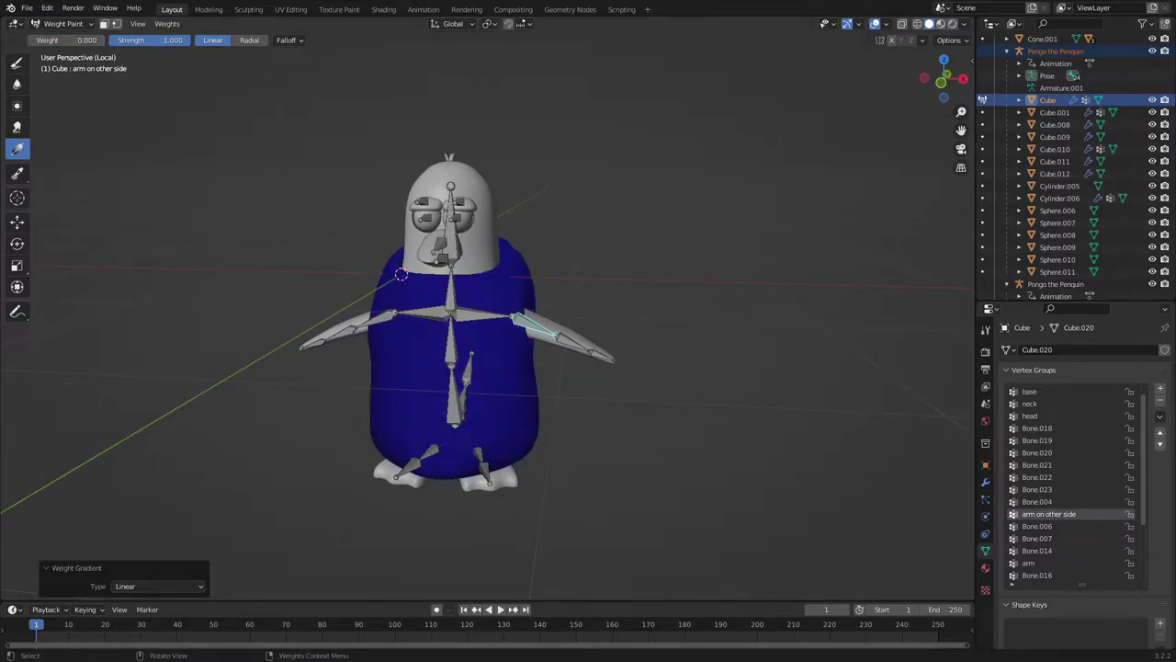
- Select the middle bone of the arm, Bone.006, to paint its weights on the body
{"action": "middle_click_drag", "start_coordinate": [496, 276], "coordinate": [390, 148]}
{"action": "scroll", "coordinate": [579, 350], "scroll_direction": "up", "scroll_amount": 6}
{"action": "scroll", "coordinate": [391, 149], "scroll_direction": "down", "scroll_amount": 2}
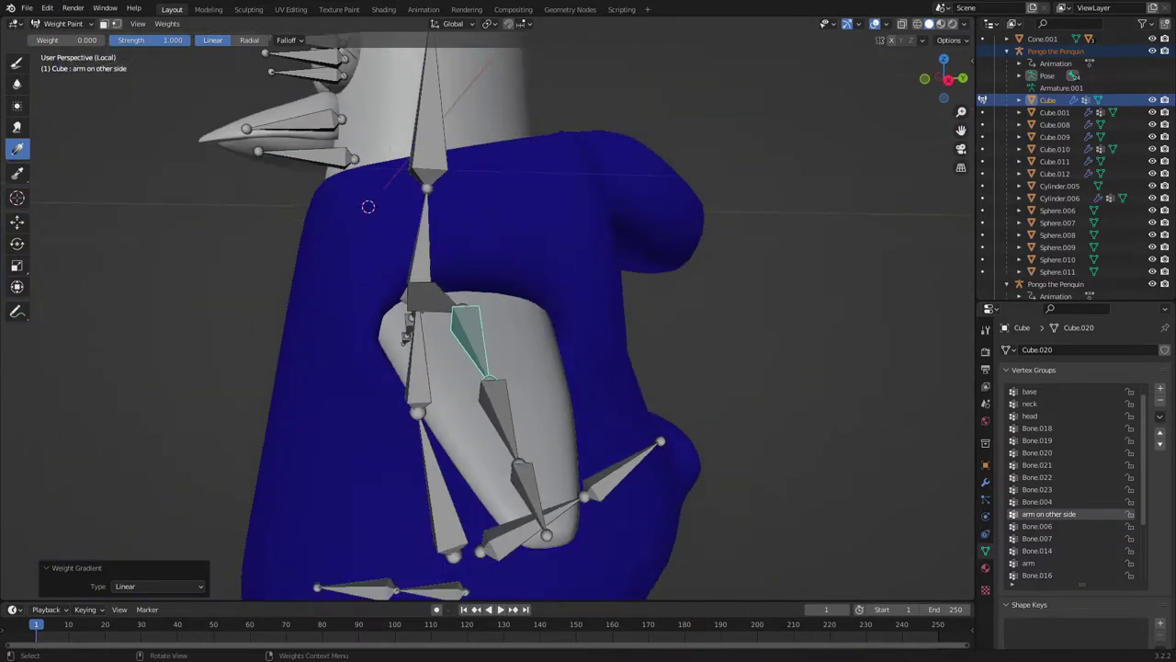
{"action": "middle_click_drag", "start_coordinate": [368, 207], "coordinate": [278, 197]}
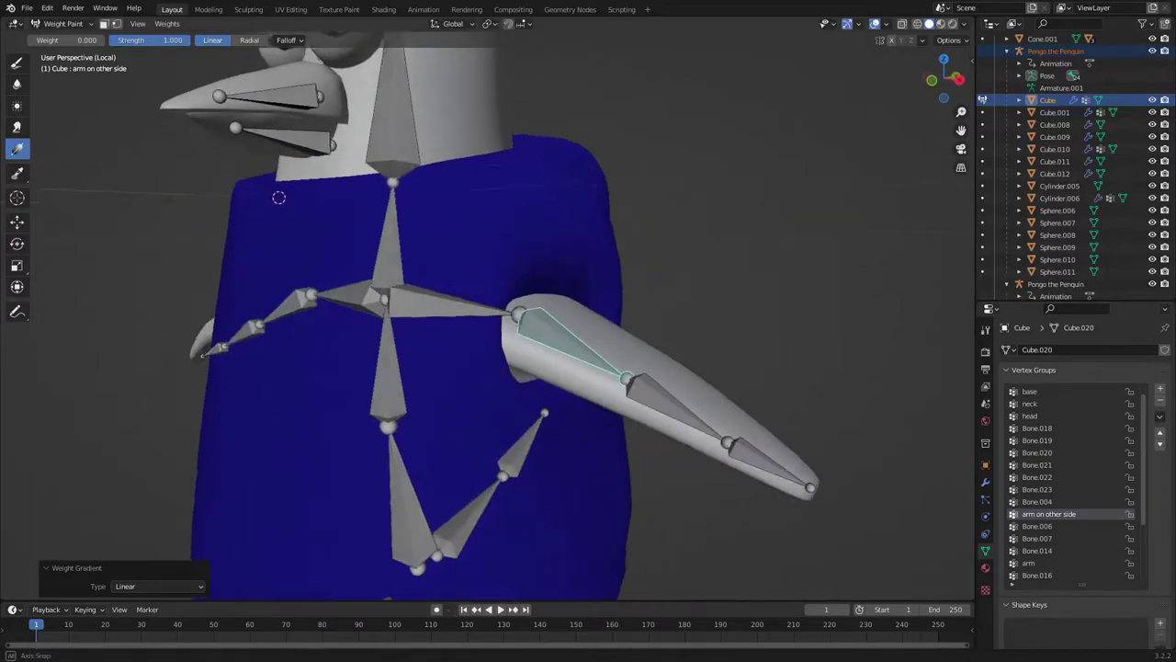
{"action": "middle_click_drag", "start_coordinate": [520, 320], "coordinate": [558, 358]}
{"action": "scroll", "coordinate": [560, 358], "scroll_direction": "down", "scroll_amount": 2}
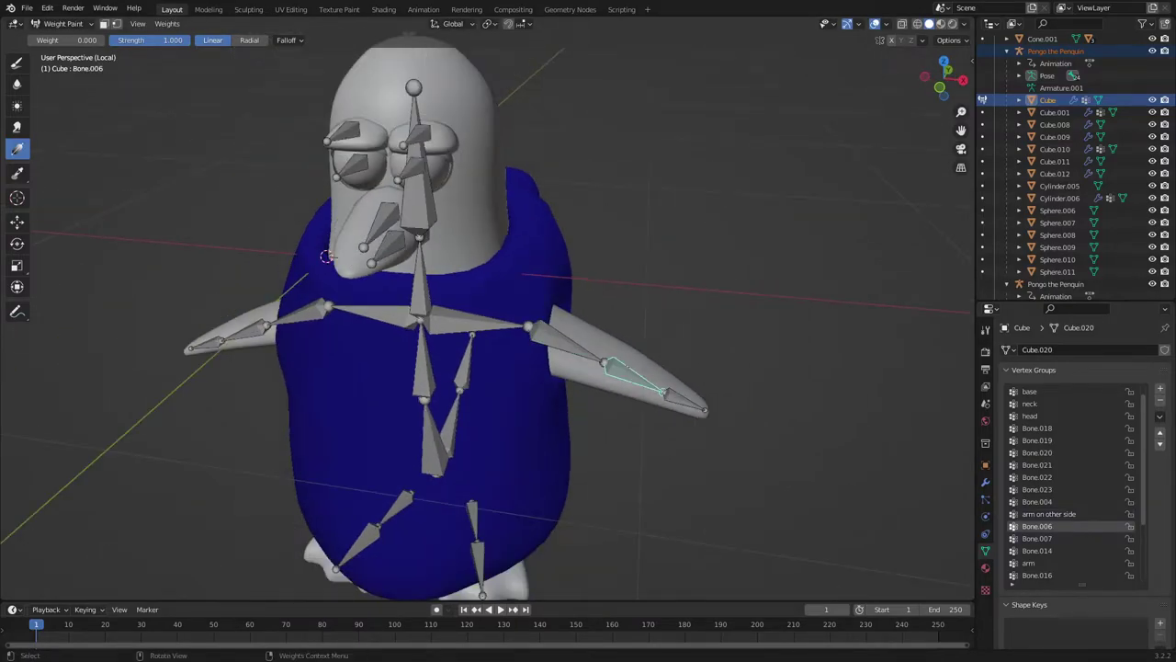
{"action": "left_click", "coordinate": [648, 369], "text": "ctrl"}
- Try the Draw and Smear tools, return to the Gradient tool, and sweep a weight 0.000 linear gradient up the body for Bone.006
{"action": "left_click", "coordinate": [16, 62]}
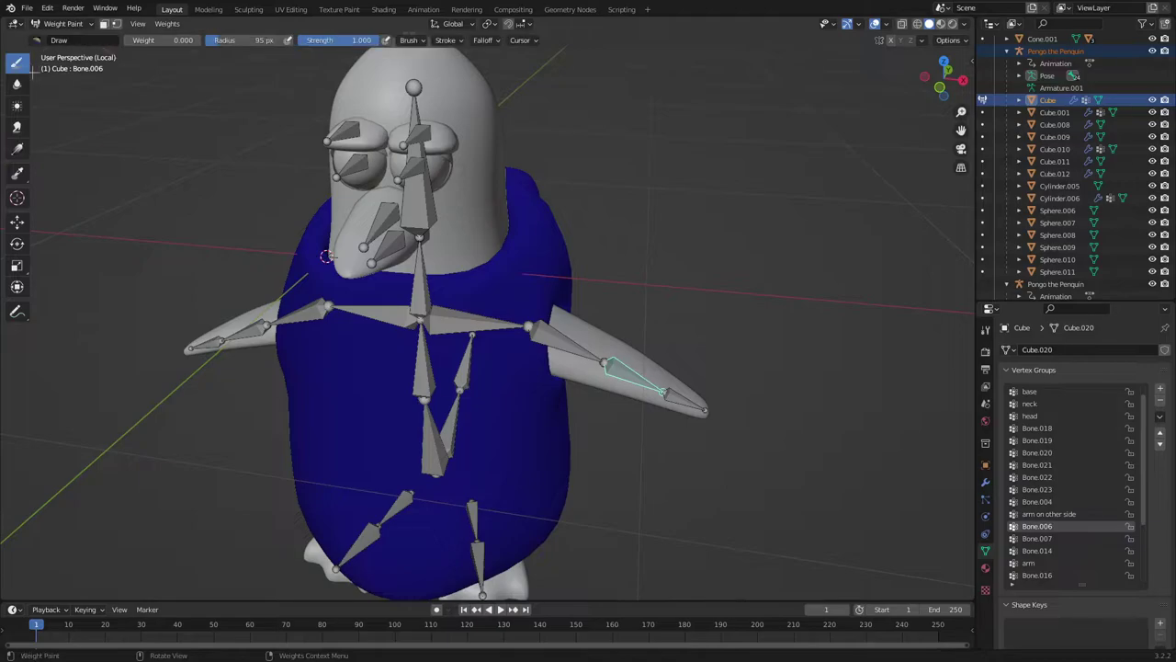
{"action": "scroll", "coordinate": [276, 473], "scroll_direction": "down", "scroll_amount": 4}
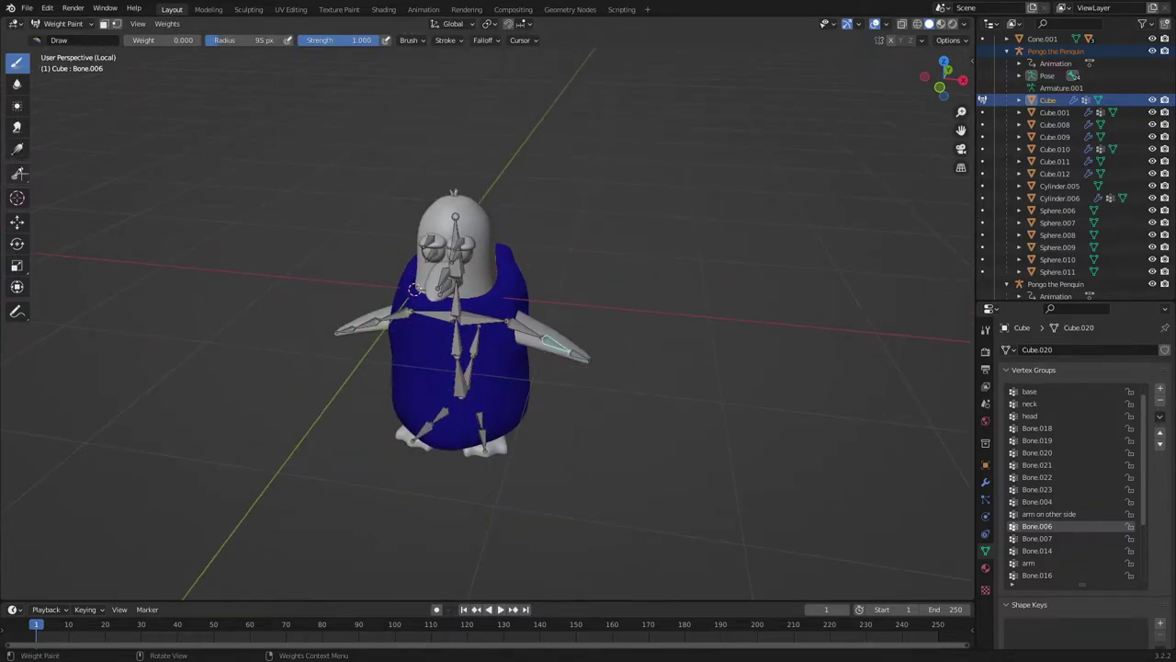
{"action": "left_click", "coordinate": [16, 128]}
{"action": "middle_click_drag", "start_coordinate": [535, 507], "coordinate": [601, 464]}
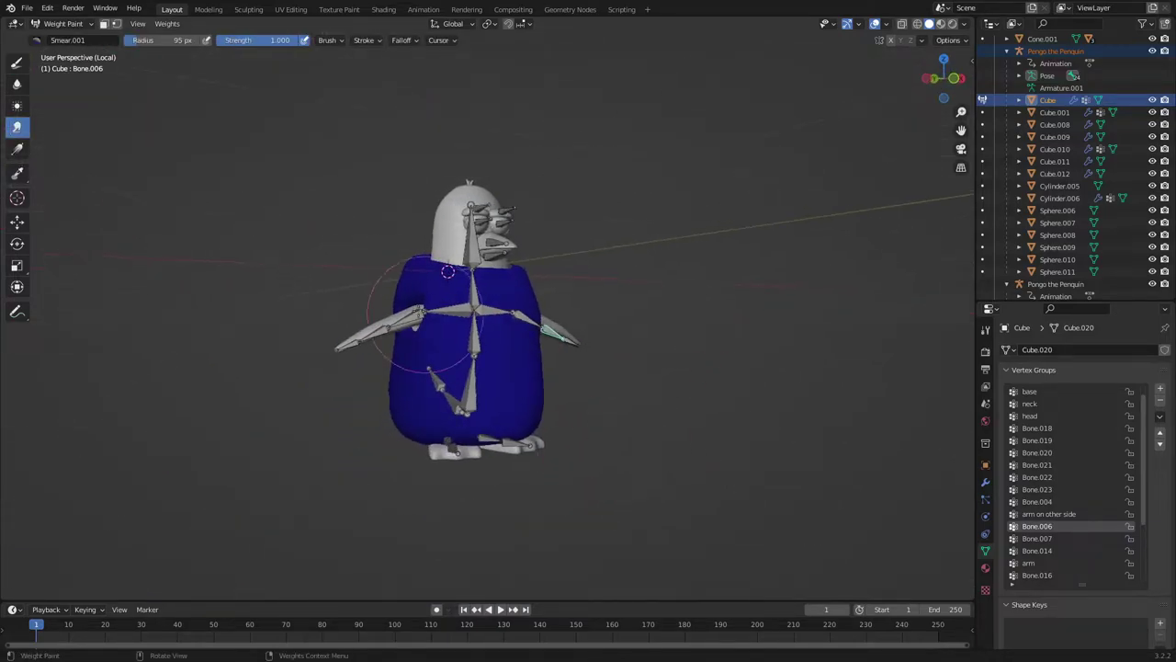
{"action": "scroll", "coordinate": [425, 389], "scroll_direction": "up", "scroll_amount": 2}
{"action": "left_click", "coordinate": [16, 149]}
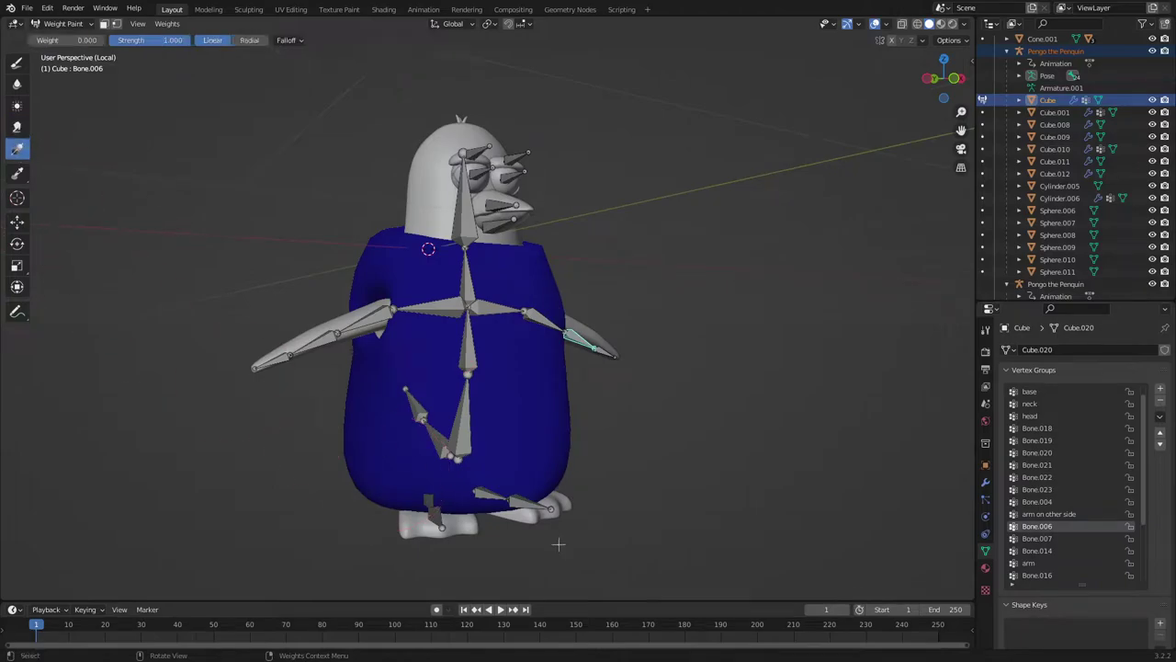
{"action": "scroll", "coordinate": [497, 549], "scroll_direction": "down", "scroll_amount": 1}
{"action": "left_click_drag", "start_coordinate": [488, 546], "coordinate": [441, 4]}
- Examine the body's weights for the bones of both feet by selecting them one by one, ending on r foot
{"action": "mouse_move", "coordinate": [535, 215]}
{"action": "middle_mouse_down"}
{"action": "mouse_move", "coordinate": [491, 246]}
{"action": "mouse_move", "coordinate": [460, 304]}
{"action": "mouse_move", "coordinate": [395, 359]}
{"action": "mouse_move", "coordinate": [321, 396]}
{"action": "mouse_move", "coordinate": [425, 402]}
{"action": "mouse_move", "coordinate": [460, 446]}
{"action": "middle_mouse_up"}
{"action": "scroll", "coordinate": [464, 496], "scroll_direction": "up", "scroll_amount": 1}
{"action": "left_click", "coordinate": [473, 548], "text": "ctrl"}
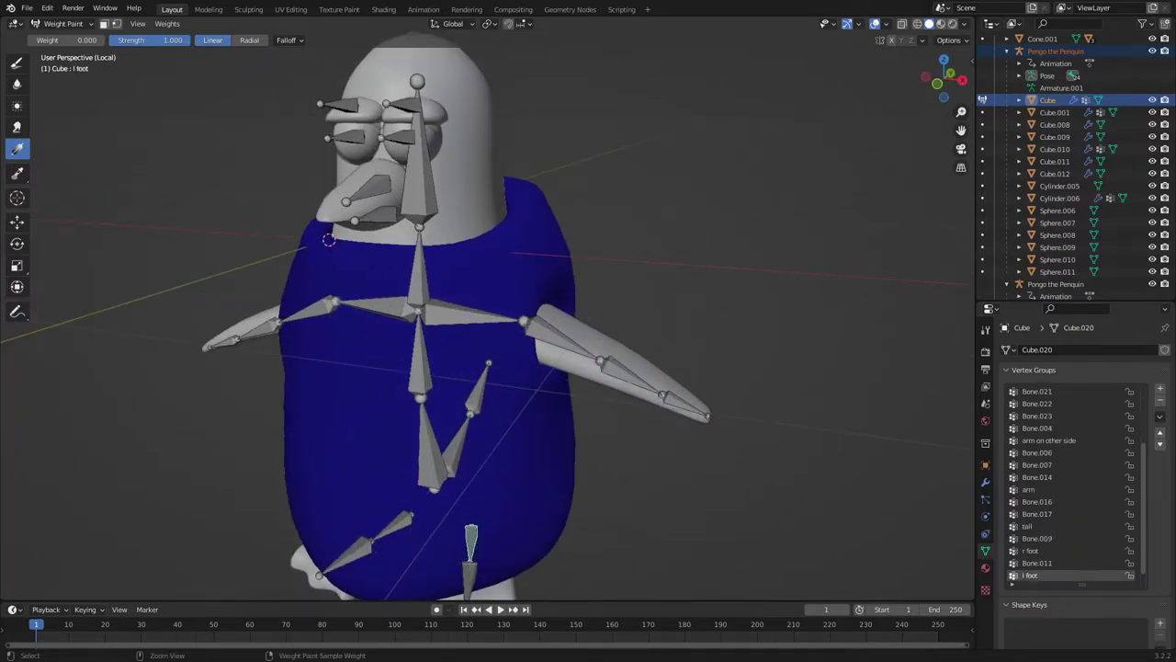
{"action": "left_click", "coordinate": [469, 579], "text": "ctrl"}
{"action": "left_click", "coordinate": [389, 534], "text": "ctrl"}
{"action": "left_click", "coordinate": [361, 550], "text": "ctrl"}
{"action": "middle_click_drag", "start_coordinate": [407, 554], "coordinate": [593, 413]}
{"action": "scroll", "coordinate": [578, 236], "scroll_direction": "down", "scroll_amount": 4}
{"action": "left_click", "coordinate": [493, 567], "text": "ctrl"}
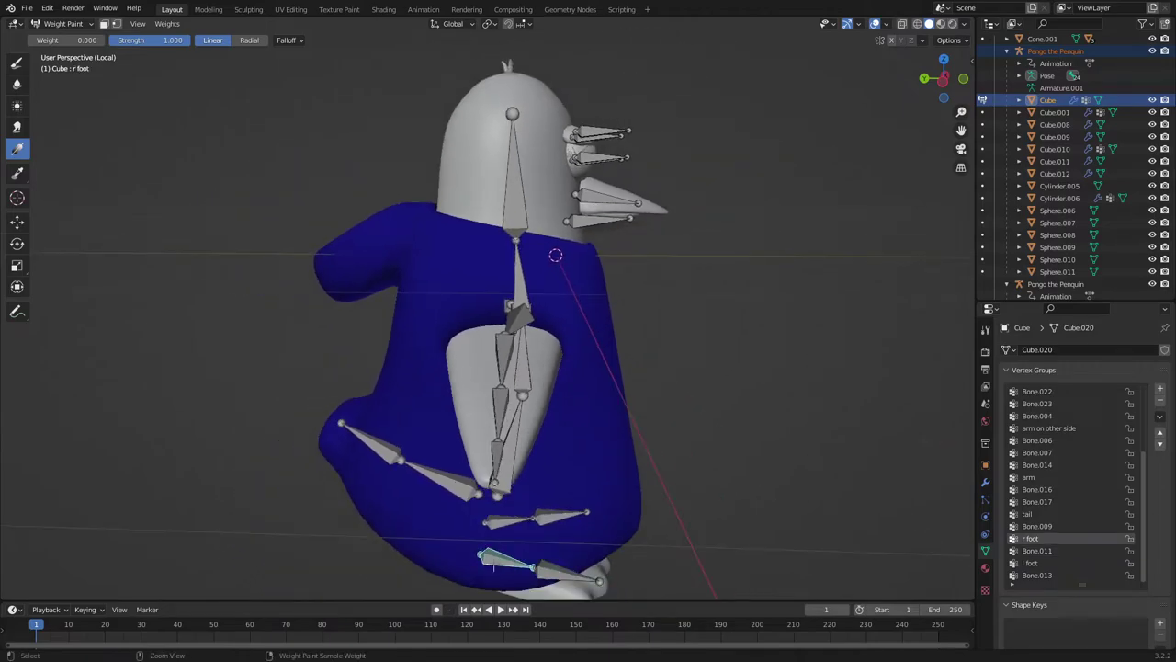
- Test-rotate the r foot bone from the side and rear to examine its influence on the body
{"action": "middle_click_drag", "start_coordinate": [596, 533], "coordinate": [478, 377], "text": "shift"}
{"action": "scroll", "coordinate": [588, 347], "scroll_direction": "up", "scroll_amount": 4}
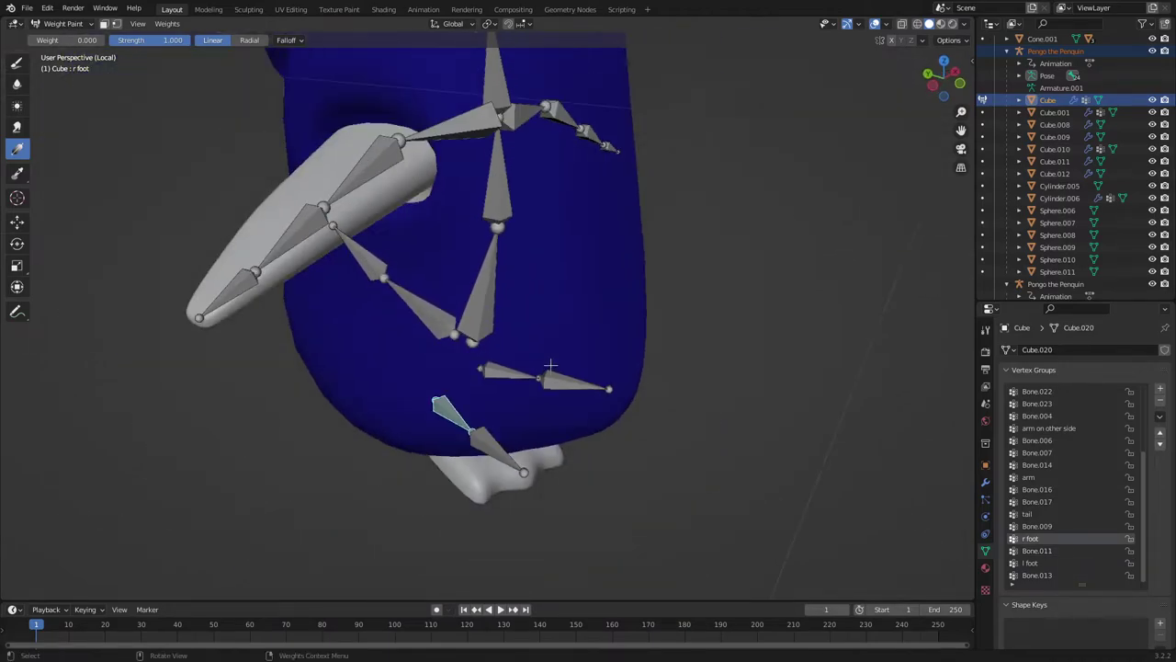
{"action": "key", "text": "r"}
{"action": "key", "text": "r"}
{"action": "right_click", "coordinate": [434, 303]}
{"action": "middle_click_drag", "start_coordinate": [434, 303], "coordinate": [667, 362]}
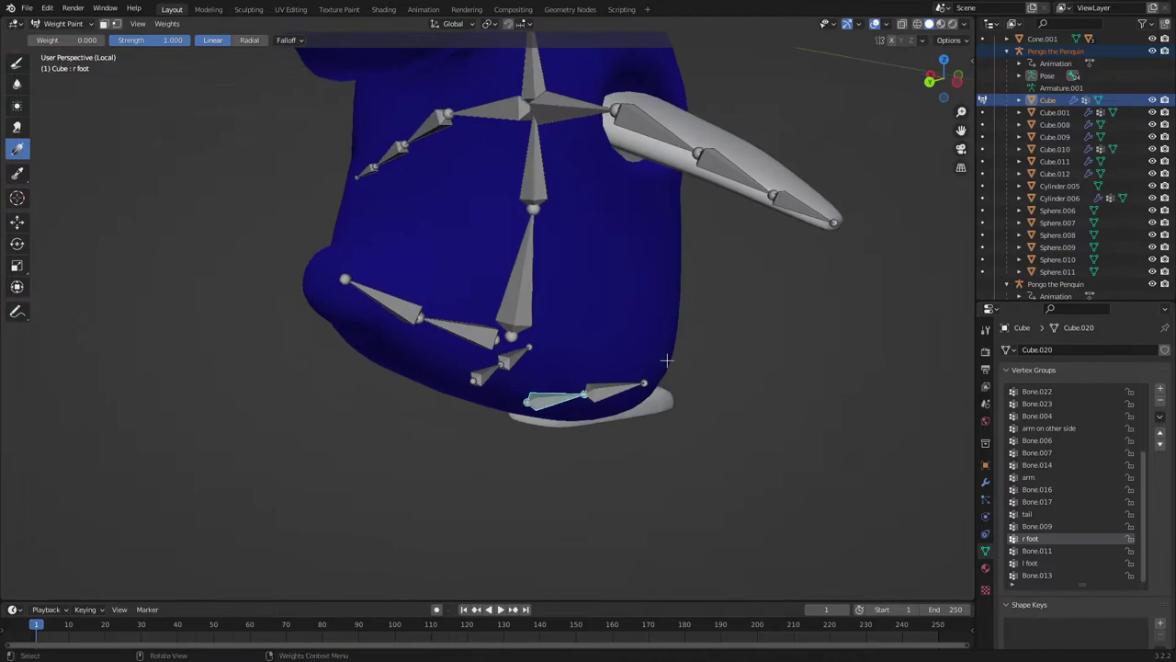
{"action": "key", "text": "r"}
{"action": "right_click", "coordinate": [634, 314]}
- Repeat the free rotation test on the r foot bone from the front, restoring its pose each time
{"action": "middle_click_drag", "start_coordinate": [635, 314], "coordinate": [542, 287]}
{"action": "key", "text": "r"}
{"action": "left_click", "coordinate": [481, 309]}
{"action": "key", "text": "r"}
{"action": "key", "text": "r"}
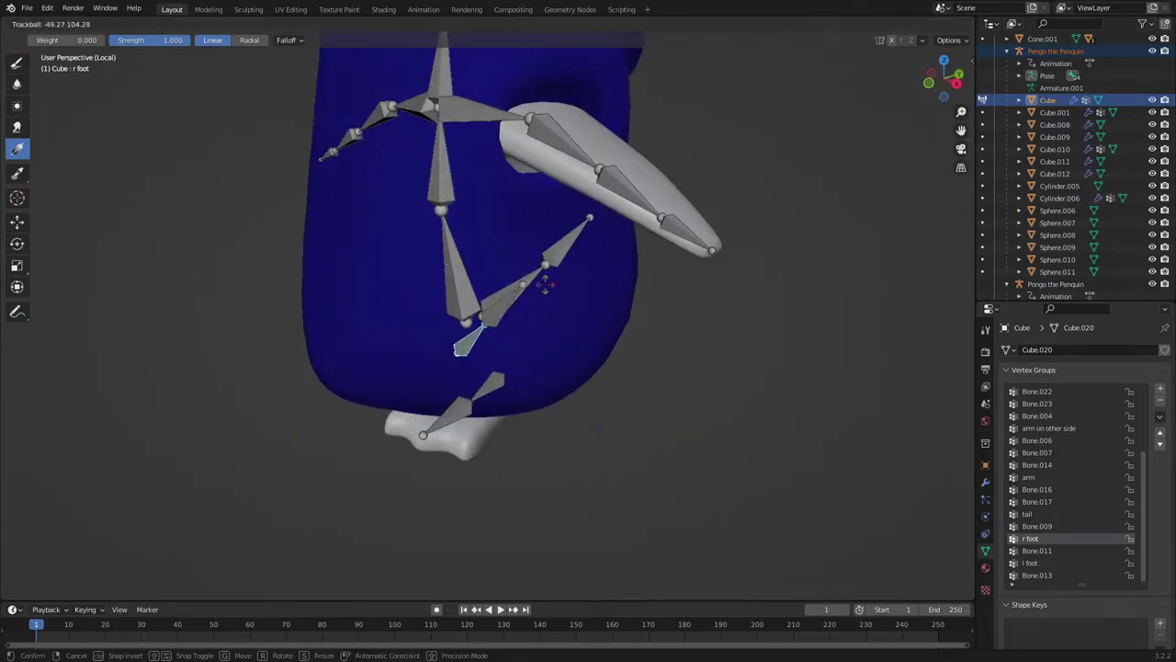
{"action": "left_click", "coordinate": [362, 299]}
{"action": "middle_click_drag", "start_coordinate": [394, 252], "coordinate": [467, 398], "text": "shift"}
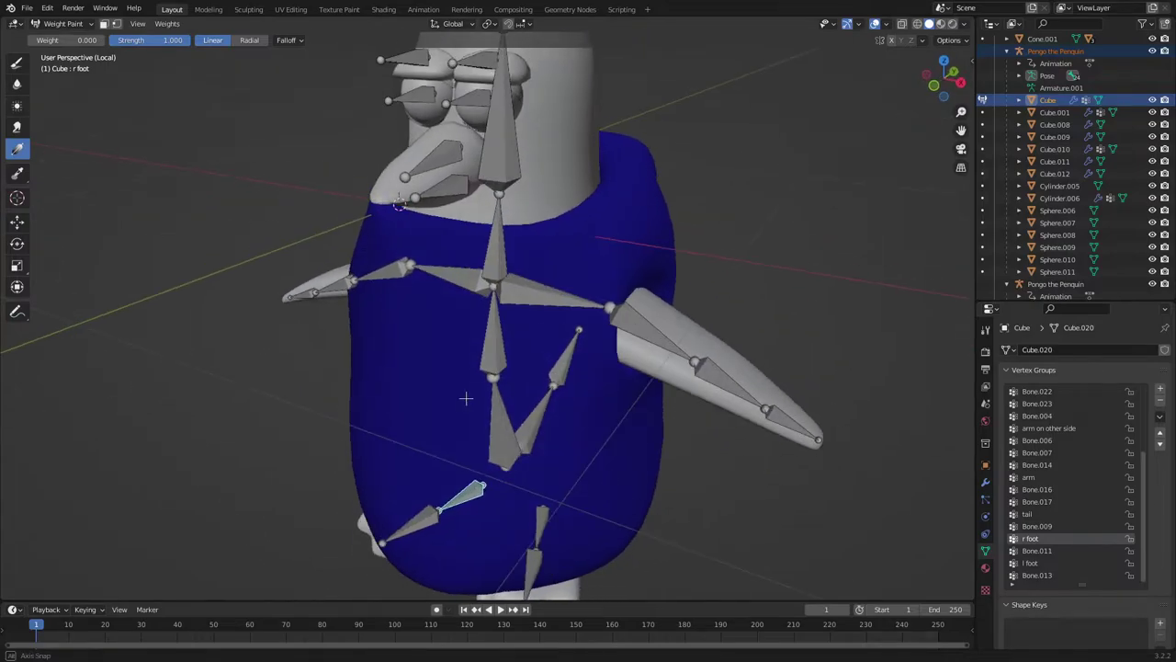
{"action": "key", "text": "r"}
{"action": "key", "text": "r"}
{"action": "right_click", "coordinate": [544, 480]}
- Select the l foot bone and test-rotate it freely, restoring its pose
{"action": "left_click", "coordinate": [543, 533]}
{"action": "key", "text": "r"}
{"action": "key", "text": "r"}
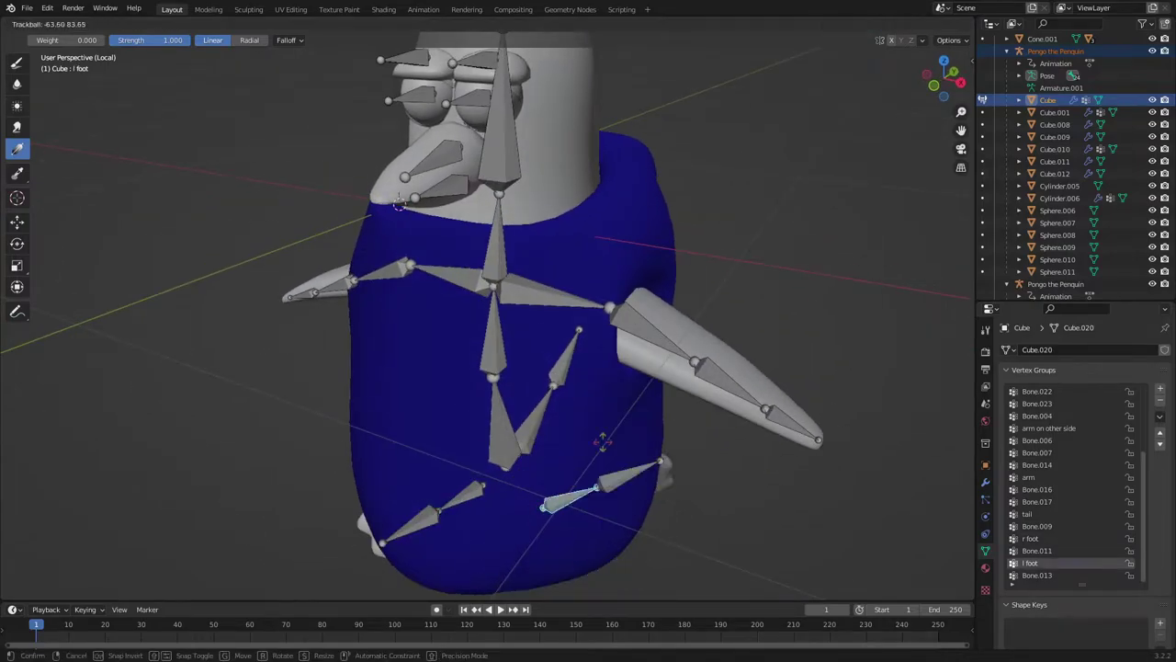
{"action": "right_click", "coordinate": [607, 480]}
- Select the base bone in the torso and test-rotate it freely to examine how the body follows
{"action": "left_click", "coordinate": [493, 335]}
{"action": "key", "text": "r"}
{"action": "key", "text": "r"}
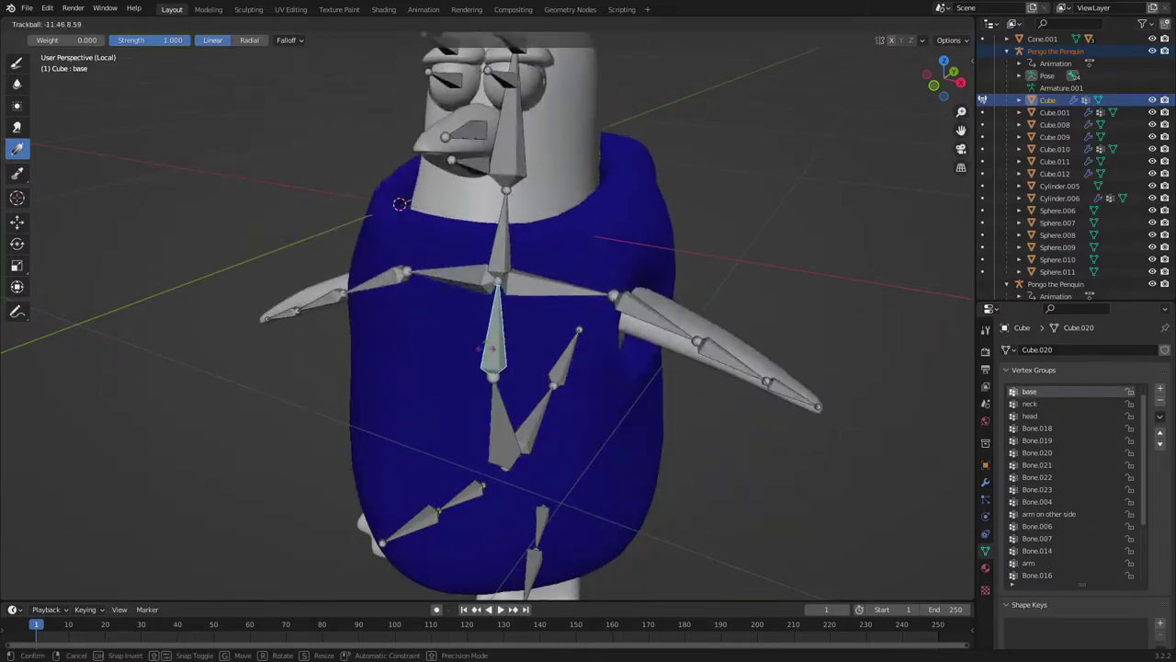
{"action": "right_click", "coordinate": [494, 341]}
{"action": "key", "text": "r"}
{"action": "key", "text": "r"}
{"action": "key", "text": "r"}
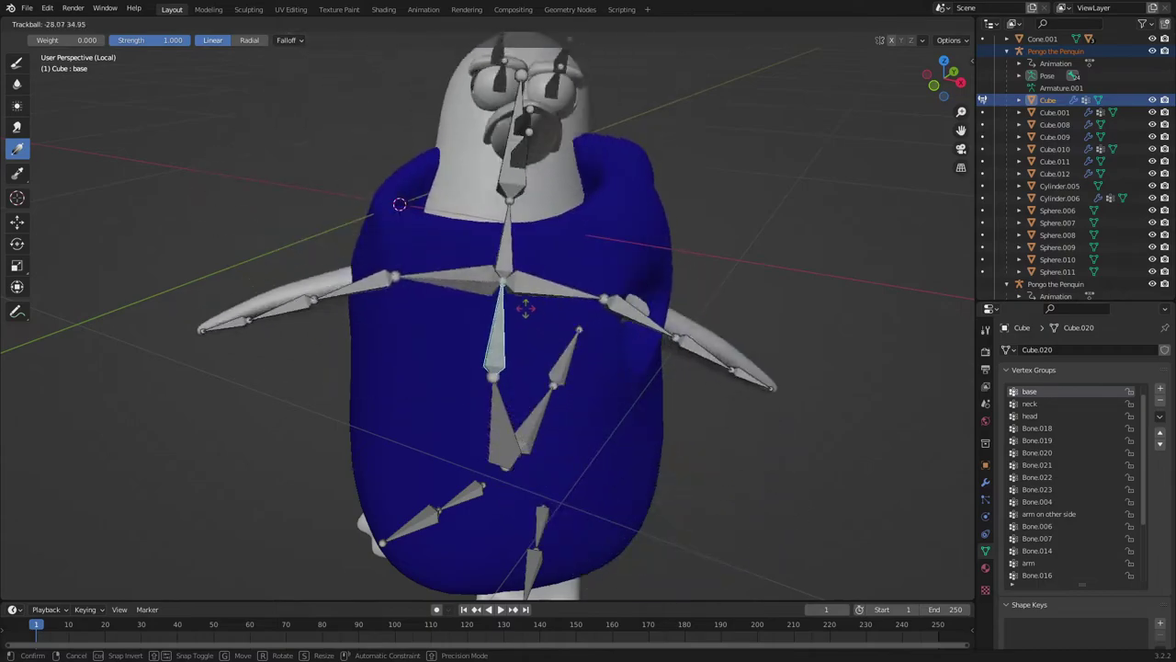
{"action": "right_click", "coordinate": [542, 324]}
- Repeat the free rotation test on the base bone from other viewing angles, restoring its pose
{"action": "middle_click_drag", "start_coordinate": [544, 325], "coordinate": [680, 325]}
{"action": "key", "text": "r"}
{"action": "key", "text": "r"}
{"action": "right_click", "coordinate": [617, 308]}
{"action": "middle_click_drag", "start_coordinate": [606, 300], "coordinate": [548, 296]}
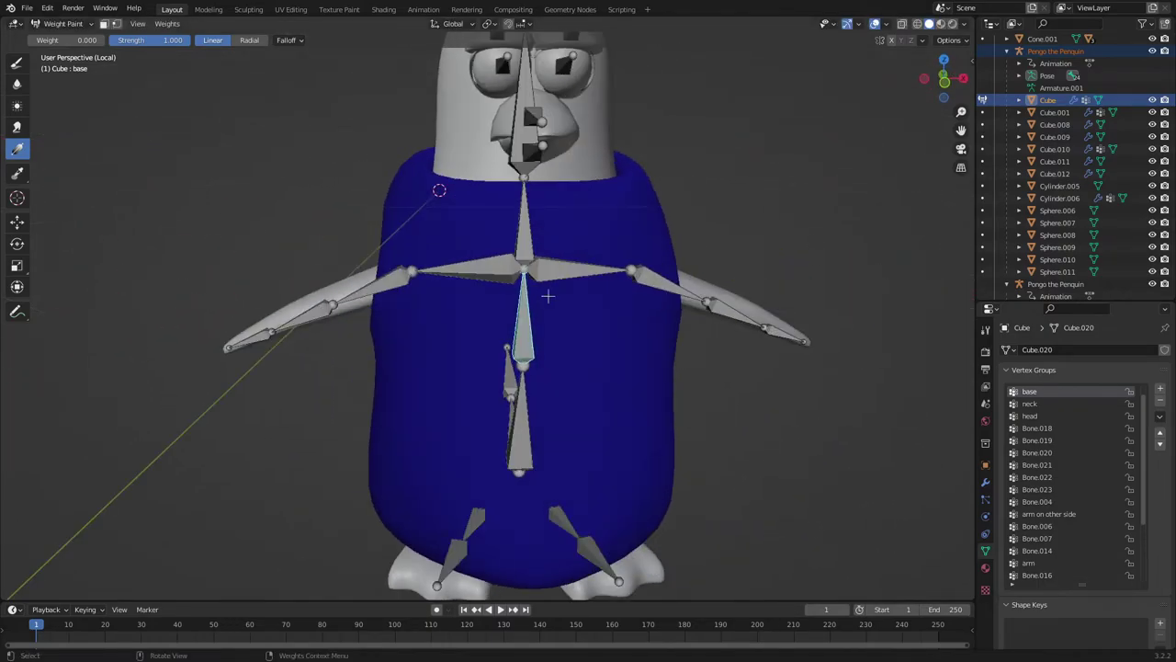
{"action": "middle_click_drag", "start_coordinate": [618, 328], "coordinate": [567, 307]}
{"action": "key", "text": "r"}
{"action": "key", "text": "r"}
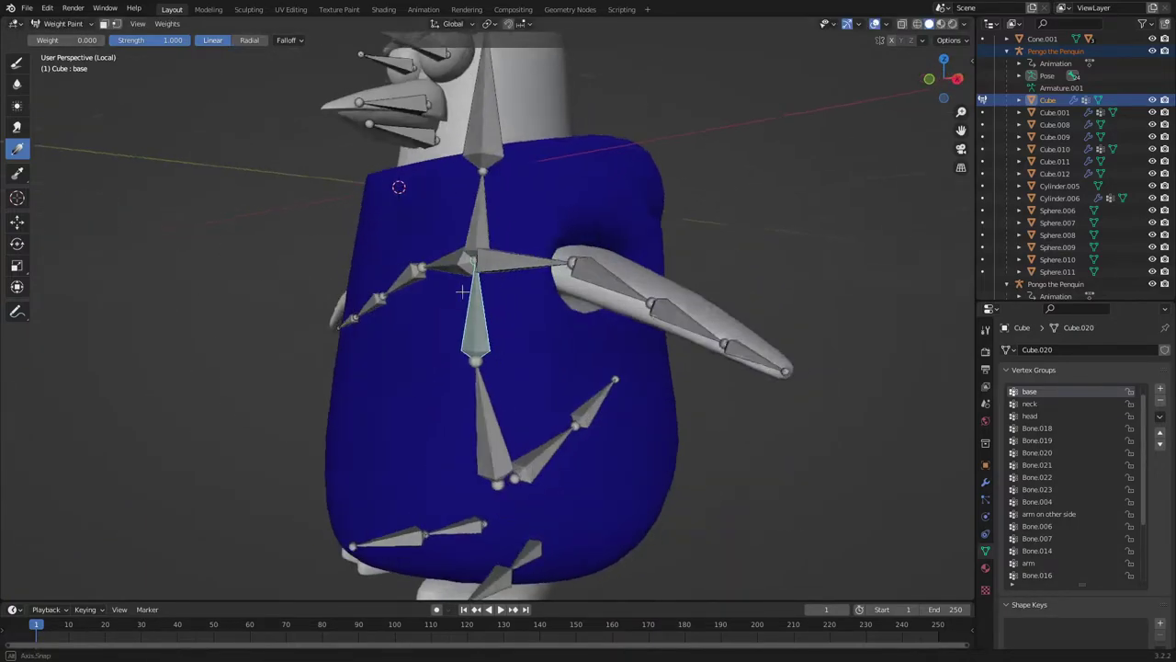
{"action": "left_click", "coordinate": [670, 297]}
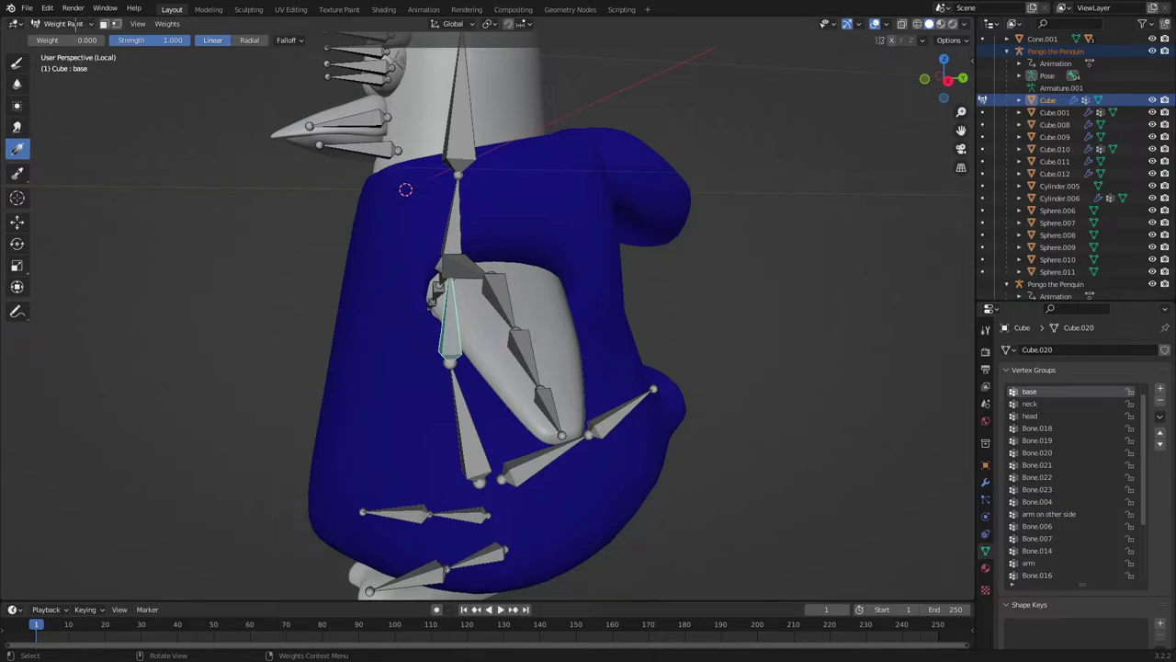
- In front view, use the Draw brush at weight 0.188 to paint a band across the chest for the base group
{"action": "left_click", "coordinate": [18, 63]}
{"action": "left_click", "coordinate": [925, 79]}
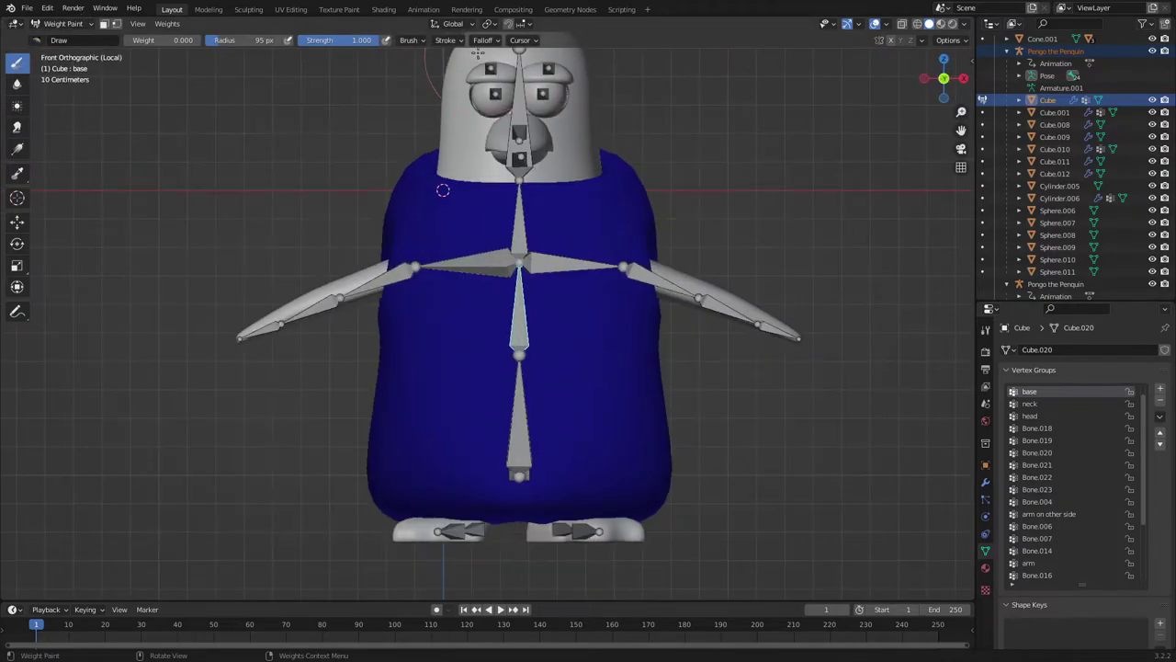
{"action": "left_click", "coordinate": [449, 41]}
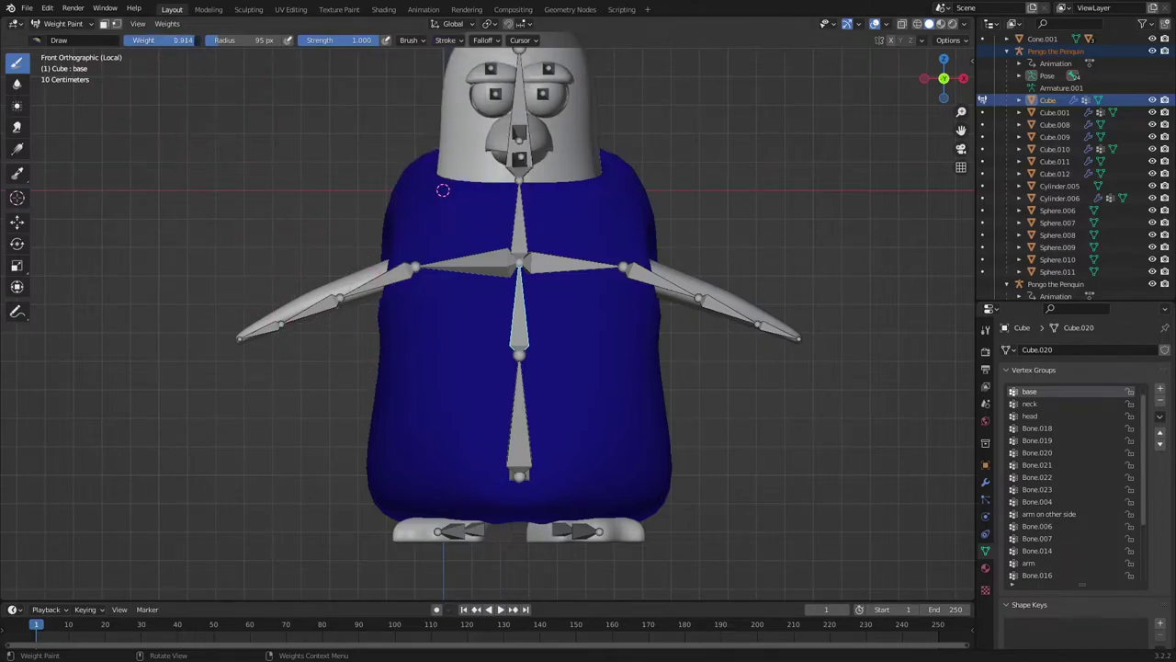
{"action": "mouse_move", "coordinate": [342, 310]}
{"action": "left_mouse_down"}
{"action": "mouse_move", "coordinate": [680, 340]}
{"action": "mouse_move", "coordinate": [407, 313]}
{"action": "mouse_move", "coordinate": [589, 317]}
{"action": "mouse_move", "coordinate": [452, 316]}
{"action": "mouse_move", "coordinate": [387, 289]}
{"action": "left_mouse_up"}
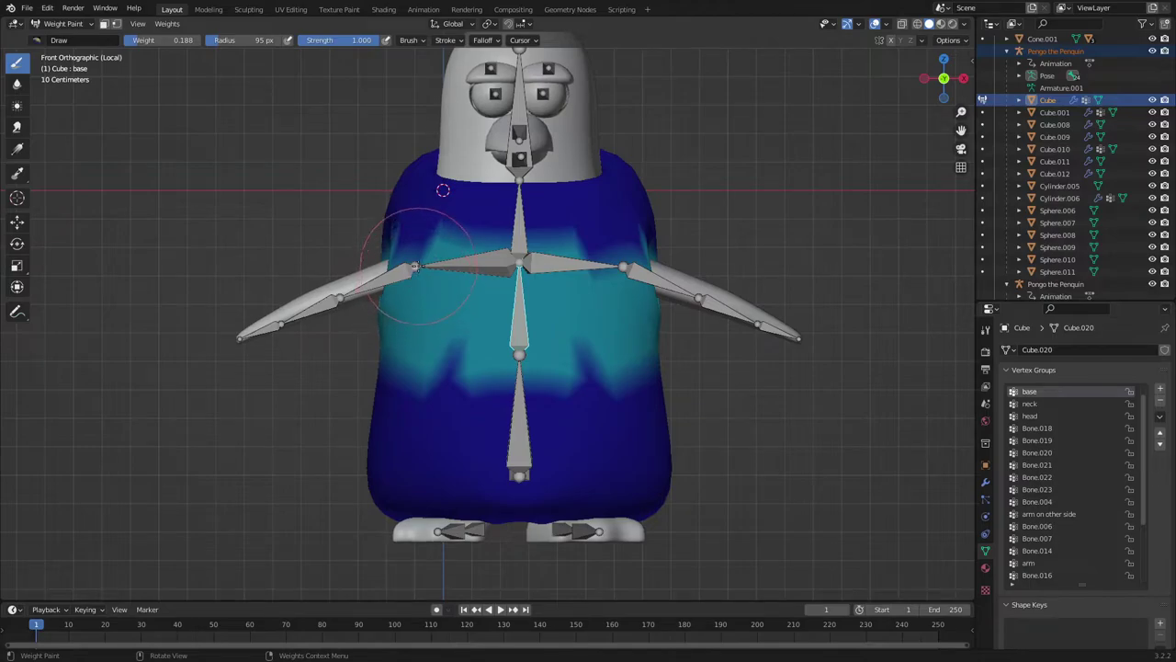
{"action": "mouse_move", "coordinate": [416, 267]}
{"action": "left_mouse_down"}
{"action": "mouse_move", "coordinate": [372, 321]}
{"action": "mouse_move", "coordinate": [450, 363]}
{"action": "mouse_move", "coordinate": [611, 353]}
{"action": "mouse_move", "coordinate": [623, 301]}
{"action": "mouse_move", "coordinate": [675, 298]}
{"action": "left_mouse_up"}
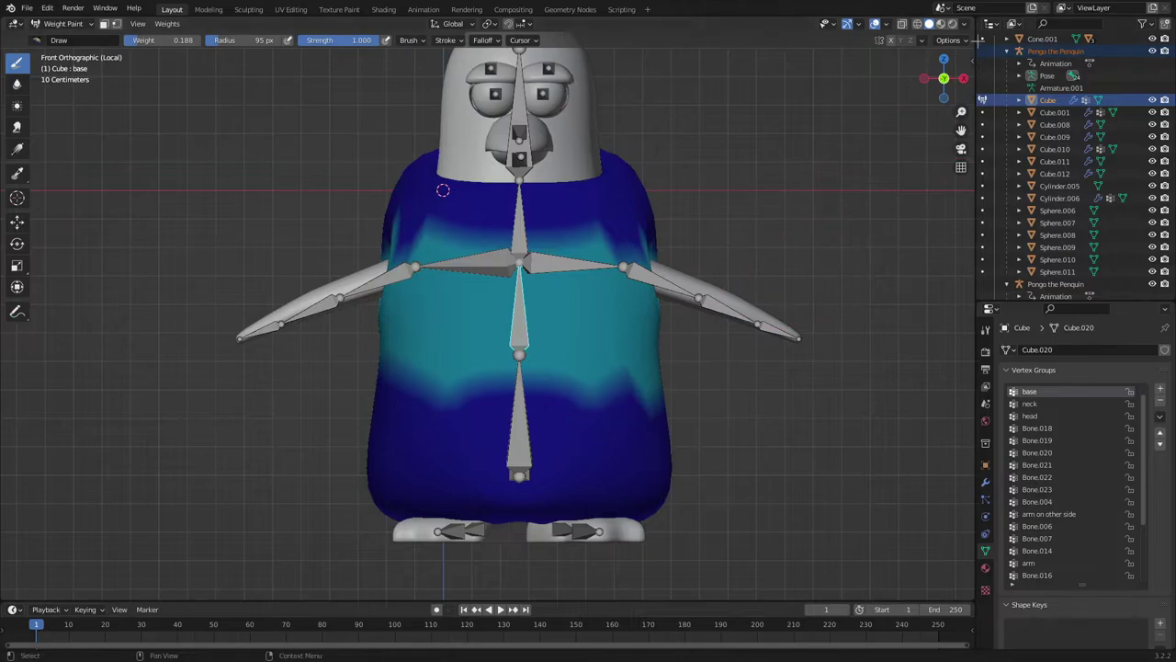
- Continue the base group's band at weight 0.188 around the arm on the body's side in right view
{"action": "left_click", "coordinate": [964, 78]}
{"action": "mouse_move", "coordinate": [560, 316]}
{"action": "left_mouse_down"}
{"action": "mouse_move", "coordinate": [609, 267]}
{"action": "mouse_move", "coordinate": [528, 252]}
{"action": "mouse_move", "coordinate": [360, 284]}
{"action": "left_mouse_up"}
{"action": "mouse_move", "coordinate": [360, 284]}
{"action": "middle_mouse_down"}
{"action": "mouse_move", "coordinate": [551, 306]}
{"action": "mouse_move", "coordinate": [556, 293]}
{"action": "mouse_move", "coordinate": [535, 298]}
{"action": "middle_mouse_up"}
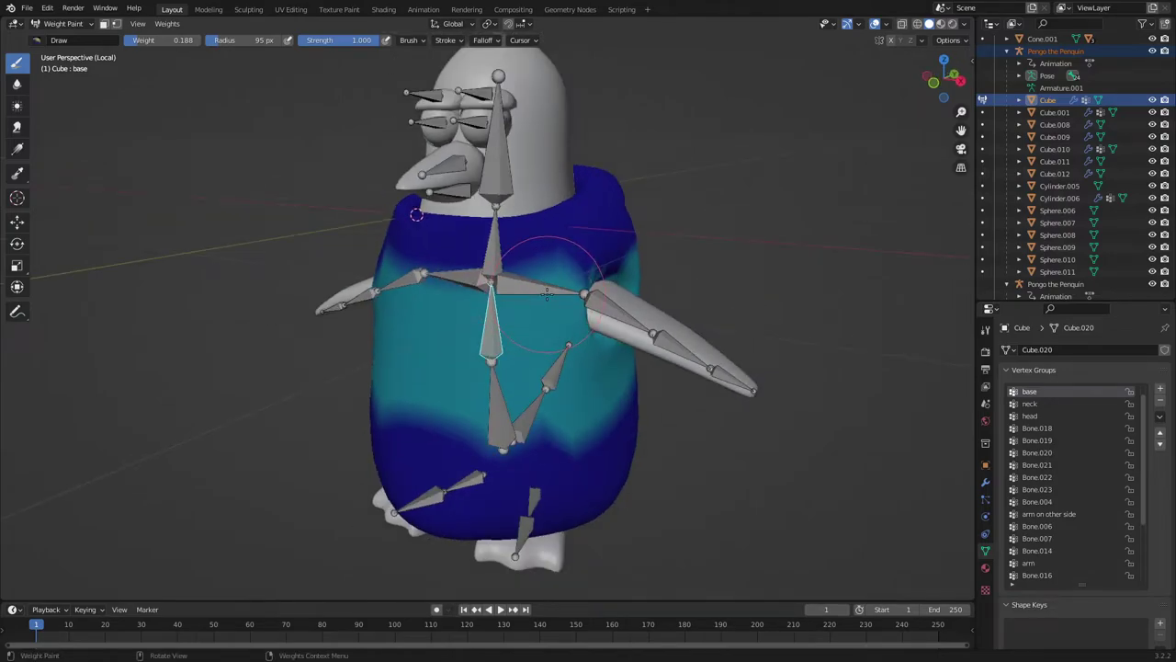
{"action": "key", "text": "shift+grave"}
{"action": "key", "text": "Escape"}
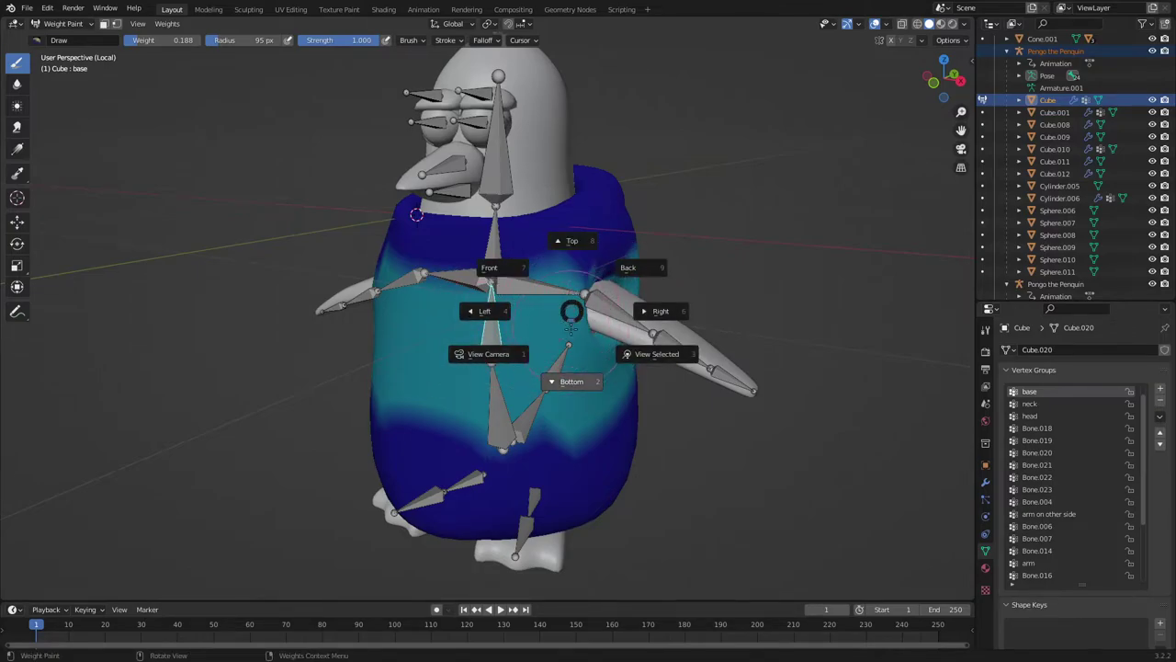
{"action": "key", "text": "Escape"}
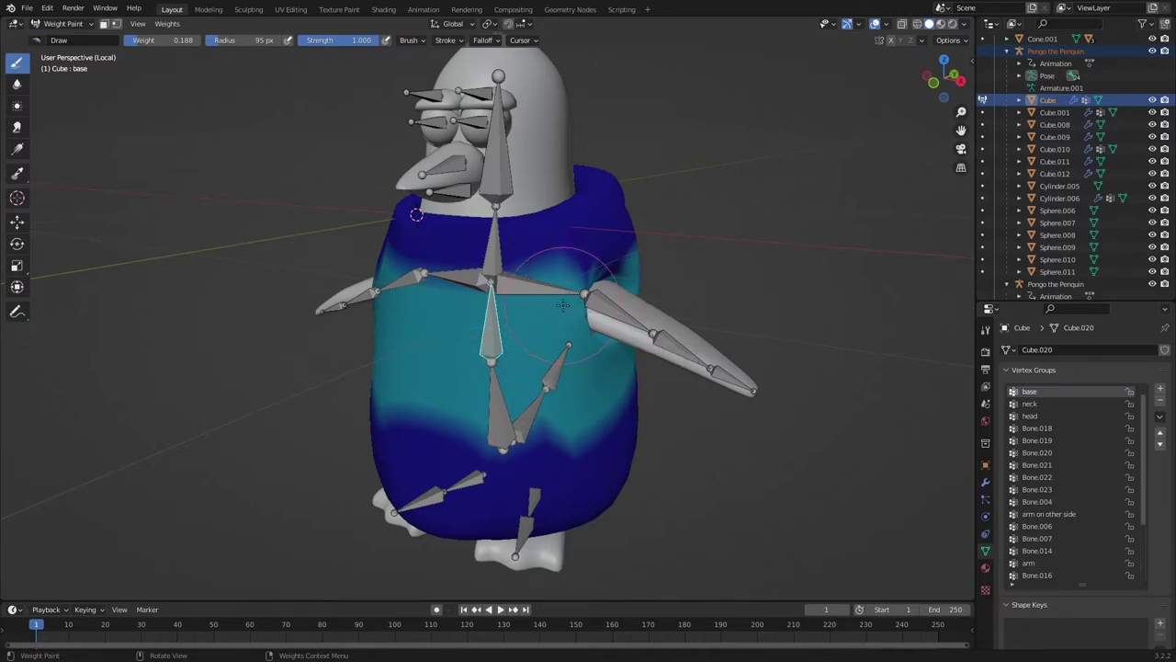
{"action": "left_click", "coordinate": [961, 80]}
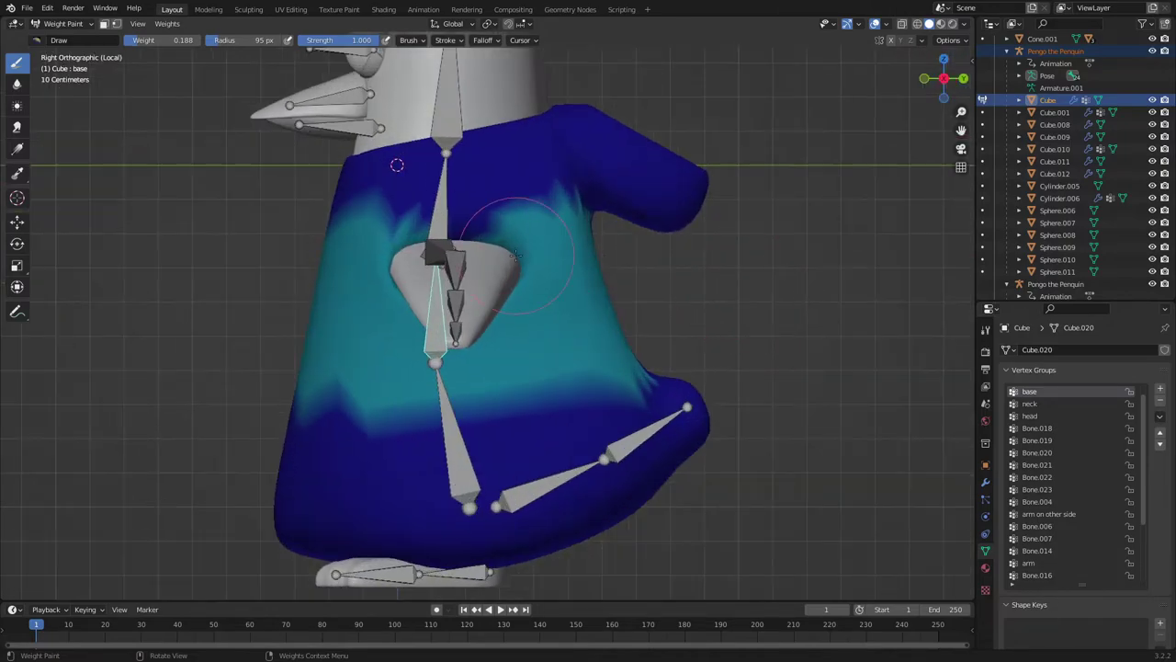
{"action": "mouse_move", "coordinate": [482, 250]}
{"action": "left_mouse_down"}
{"action": "mouse_move", "coordinate": [452, 232]}
{"action": "mouse_move", "coordinate": [381, 230]}
{"action": "left_mouse_up"}
- In back view, extend the base group's band across the penguin's back at weight 0.188, between the hood and the tail
{"action": "middle_click_drag", "start_coordinate": [601, 299], "coordinate": [454, 338]}
{"action": "left_click", "coordinate": [963, 79]}
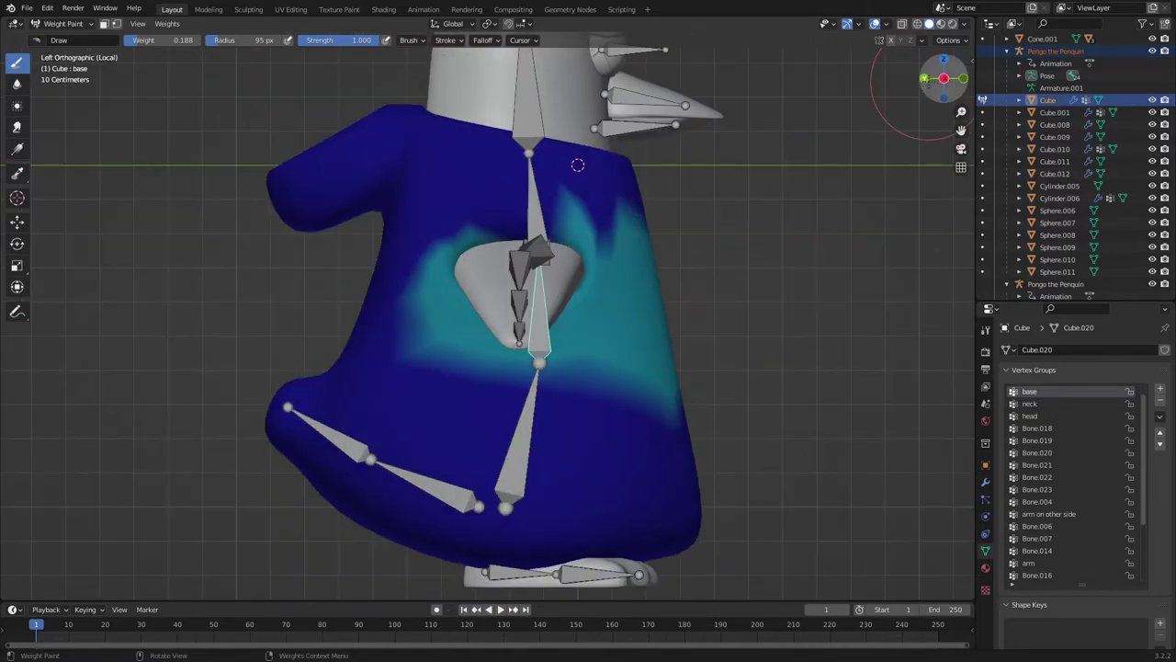
{"action": "left_click", "coordinate": [926, 79]}
{"action": "left_click", "coordinate": [944, 78]}
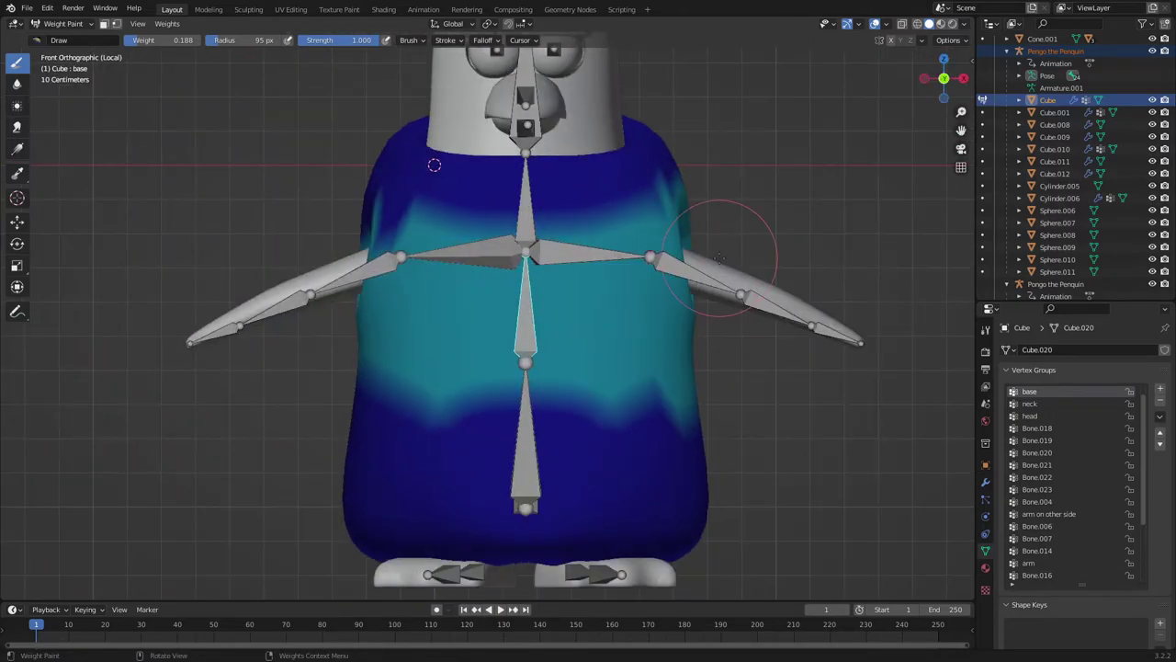
{"action": "key", "text": "KP_7"}
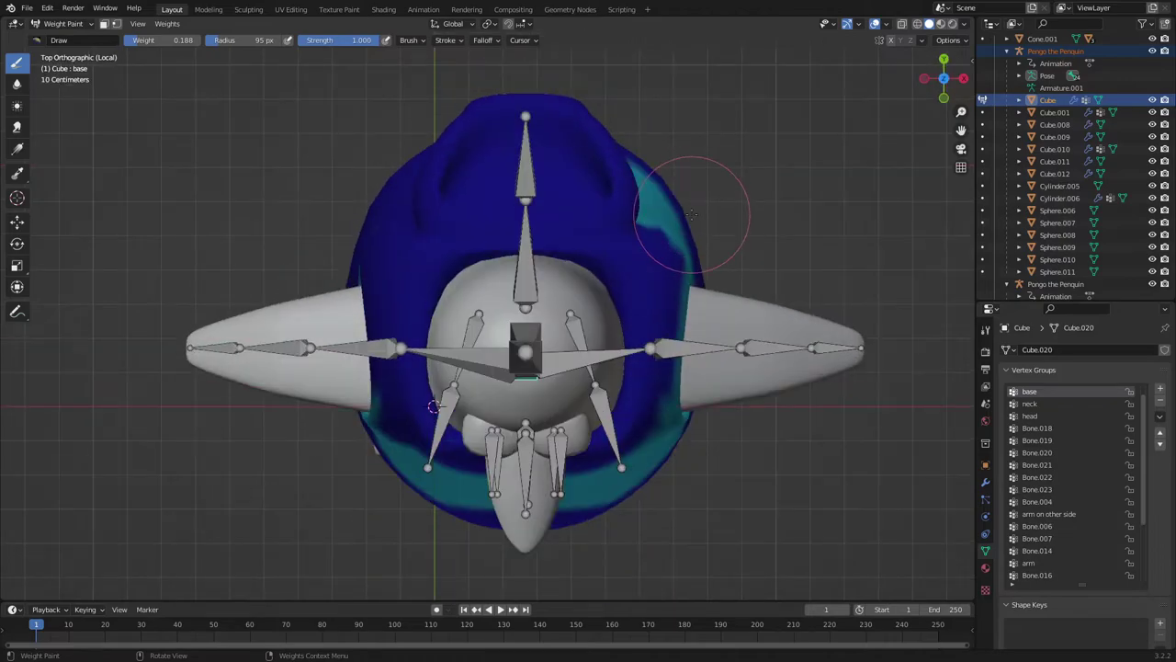
{"action": "key", "text": "ctrl+KP_1"}
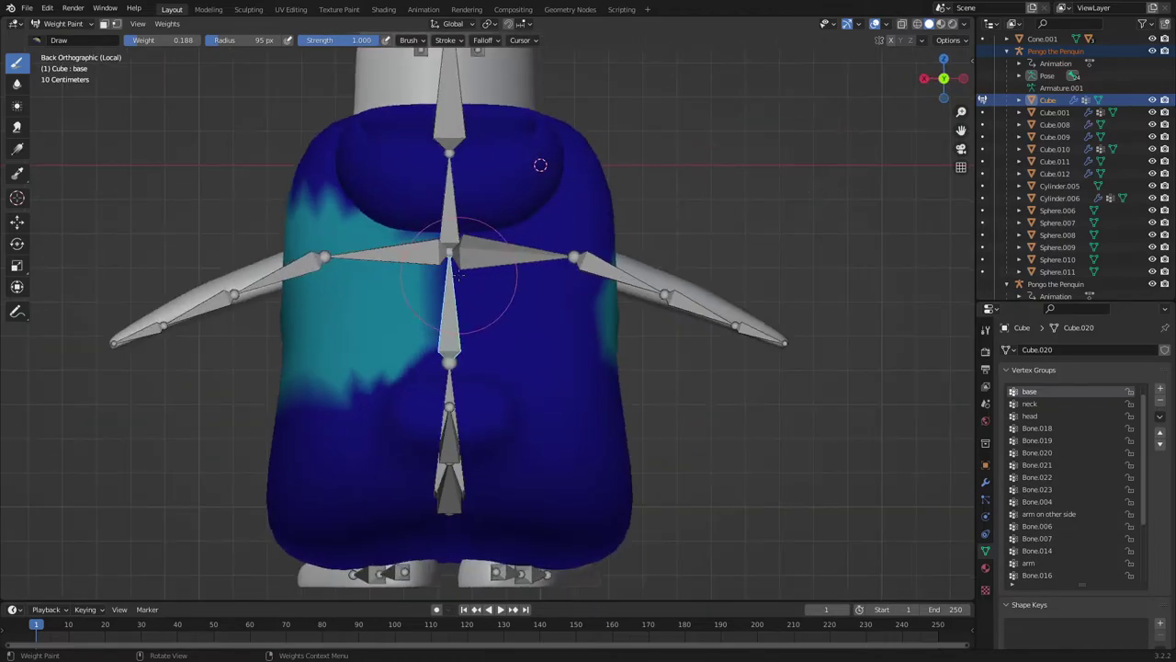
{"action": "left_click_drag", "start_coordinate": [427, 291], "coordinate": [588, 333]}
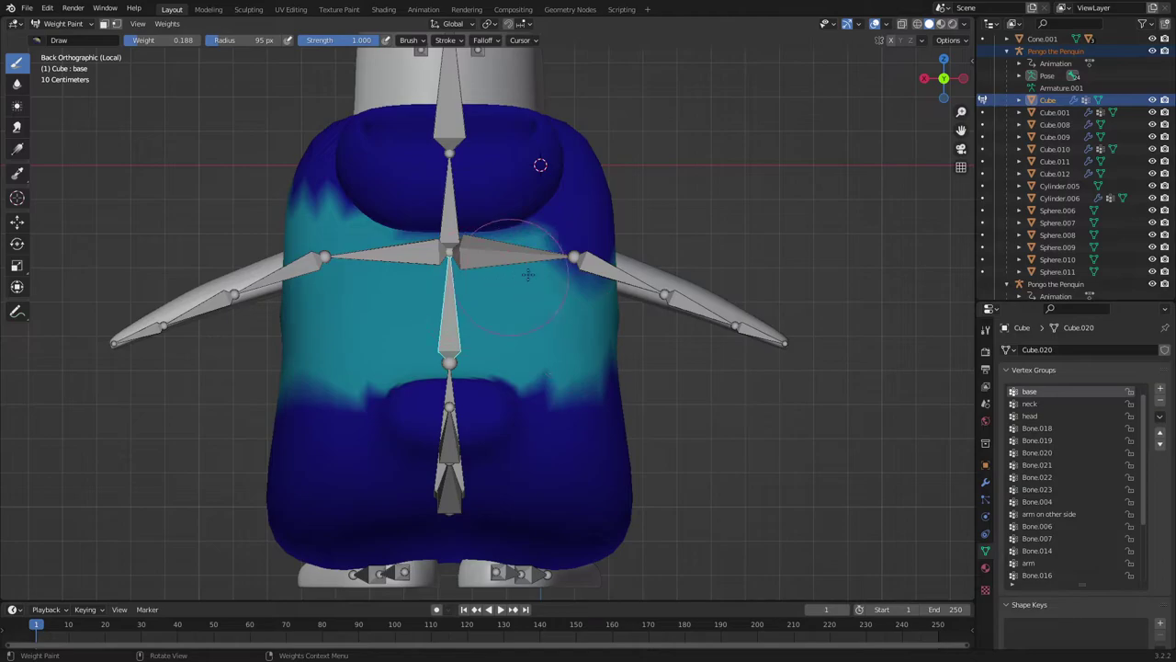
{"action": "left_click_drag", "start_coordinate": [529, 274], "coordinate": [417, 270]}
{"action": "key", "text": "KP_3"}
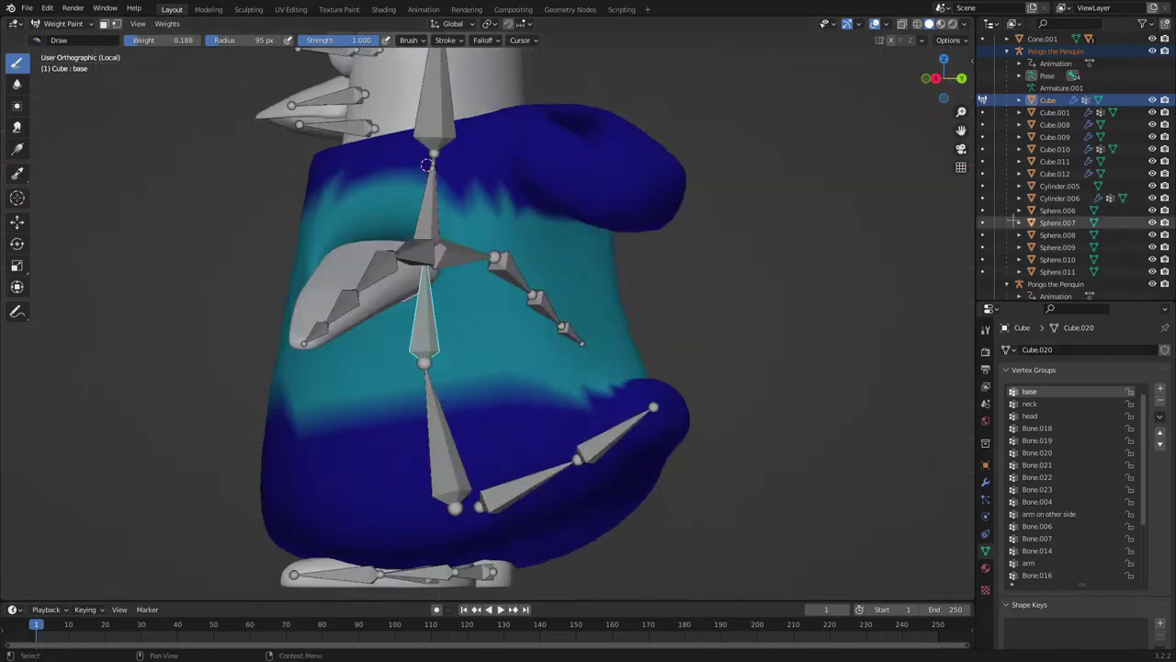
- In left view, extend the base group's band at weight 0.188 around the arm on that side of the body
{"action": "key", "text": "ctrl+KP_3"}
{"action": "mouse_move", "coordinate": [550, 280]}
{"action": "left_mouse_down"}
{"action": "mouse_move", "coordinate": [463, 243]}
{"action": "mouse_move", "coordinate": [524, 239]}
{"action": "mouse_move", "coordinate": [450, 368]}
{"action": "mouse_move", "coordinate": [679, 359]}
{"action": "left_mouse_up"}
{"action": "middle_click_drag", "start_coordinate": [679, 358], "coordinate": [578, 373]}
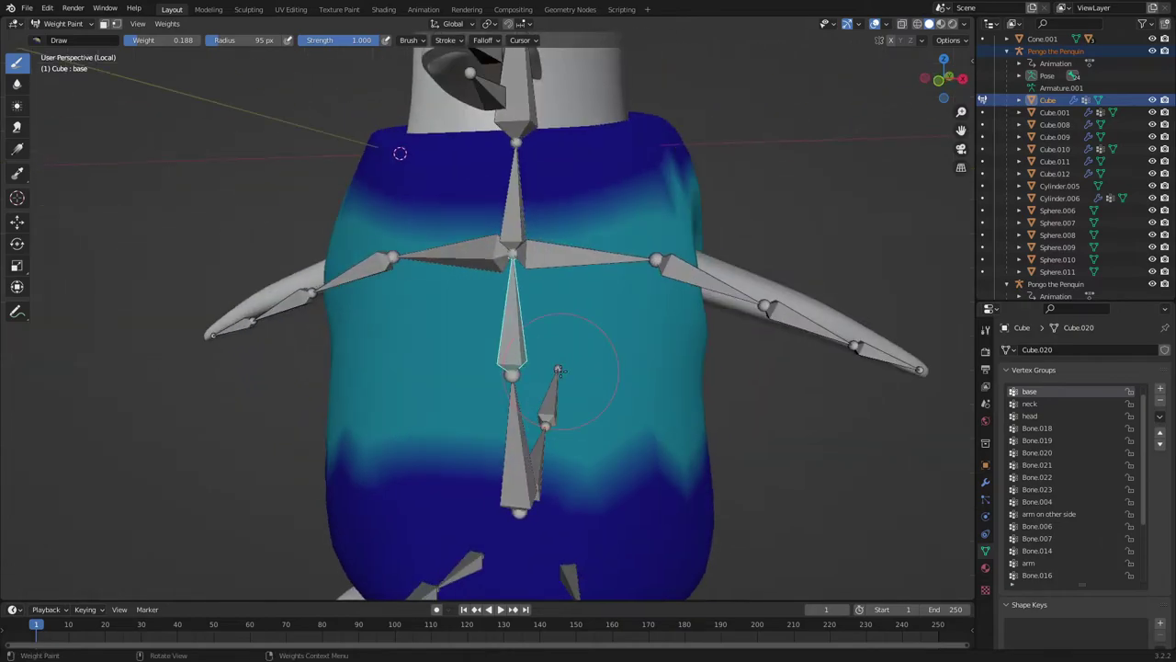
- In front view, test the base bone's deformation with free rotations, cancelling each one to restore its pose
{"action": "scroll", "coordinate": [578, 373], "scroll_direction": "down", "scroll_amount": 3}
{"action": "left_click", "coordinate": [939, 81]}
{"action": "scroll", "coordinate": [769, 246], "scroll_direction": "up", "scroll_amount": 3}
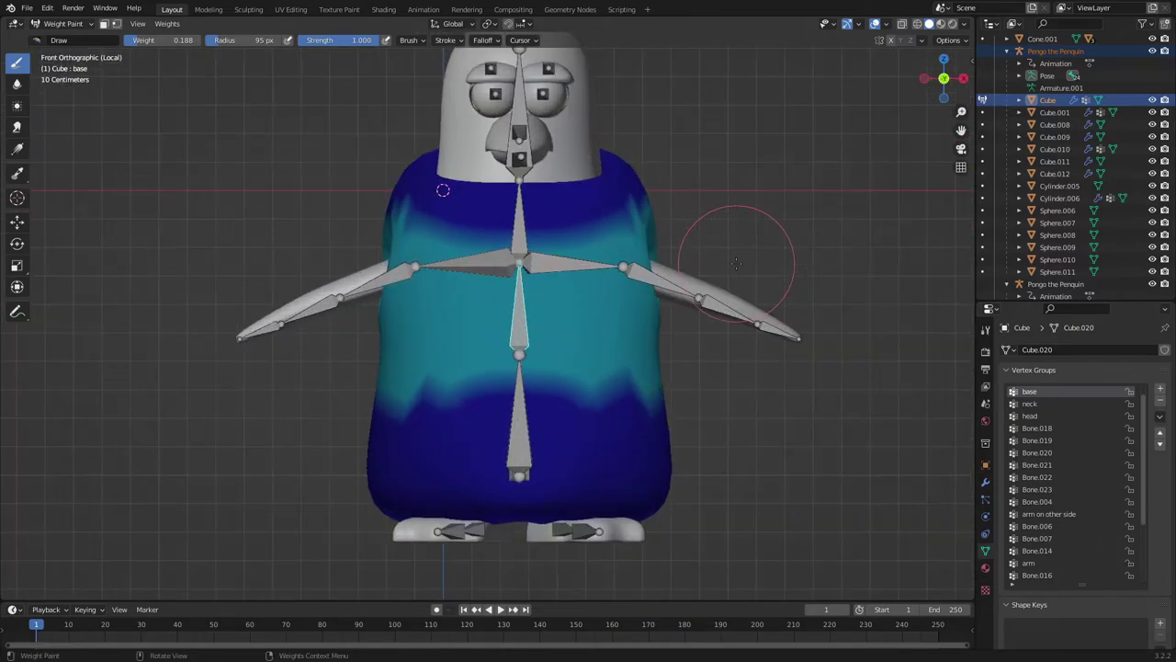
{"action": "scroll", "coordinate": [656, 341], "scroll_direction": "down", "scroll_amount": 2}
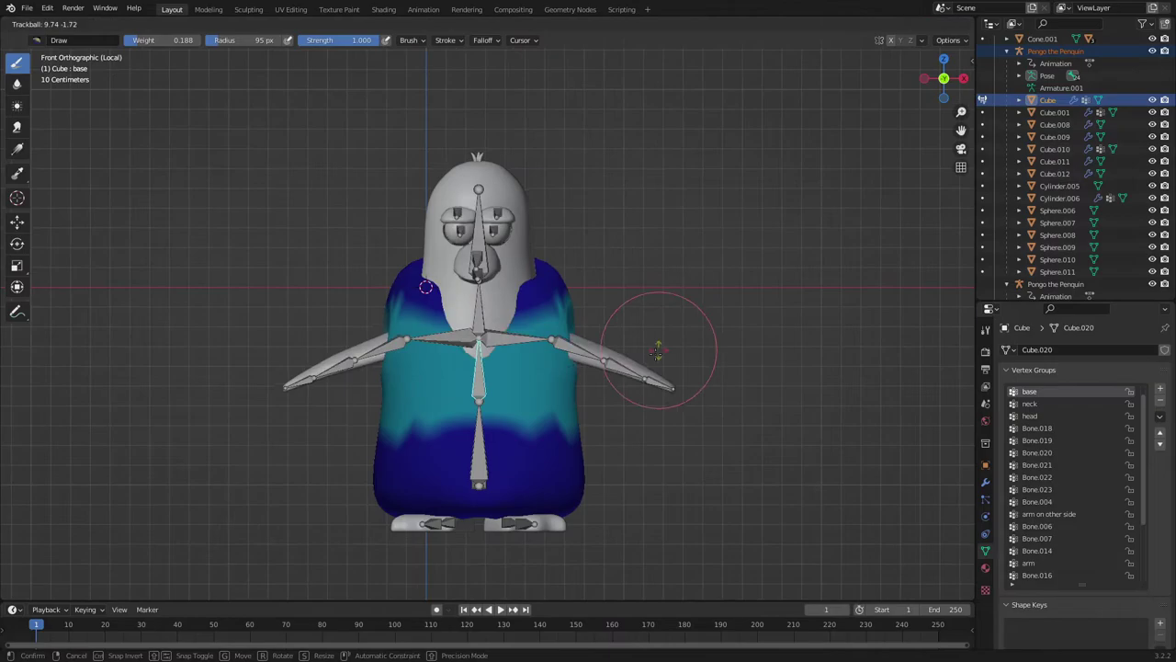
{"action": "key", "text": "r"}
{"action": "key", "text": "r"}
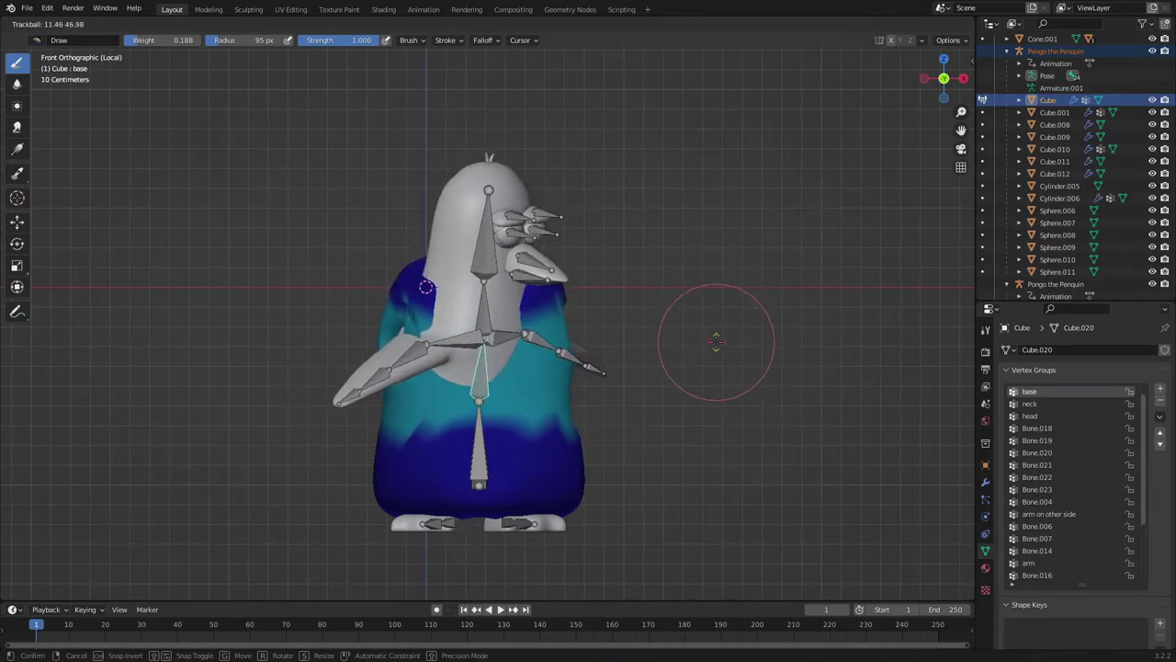
{"action": "right_click", "coordinate": [717, 341]}
{"action": "scroll", "coordinate": [614, 307], "scroll_direction": "up", "scroll_amount": 4}
{"action": "key", "text": "r"}
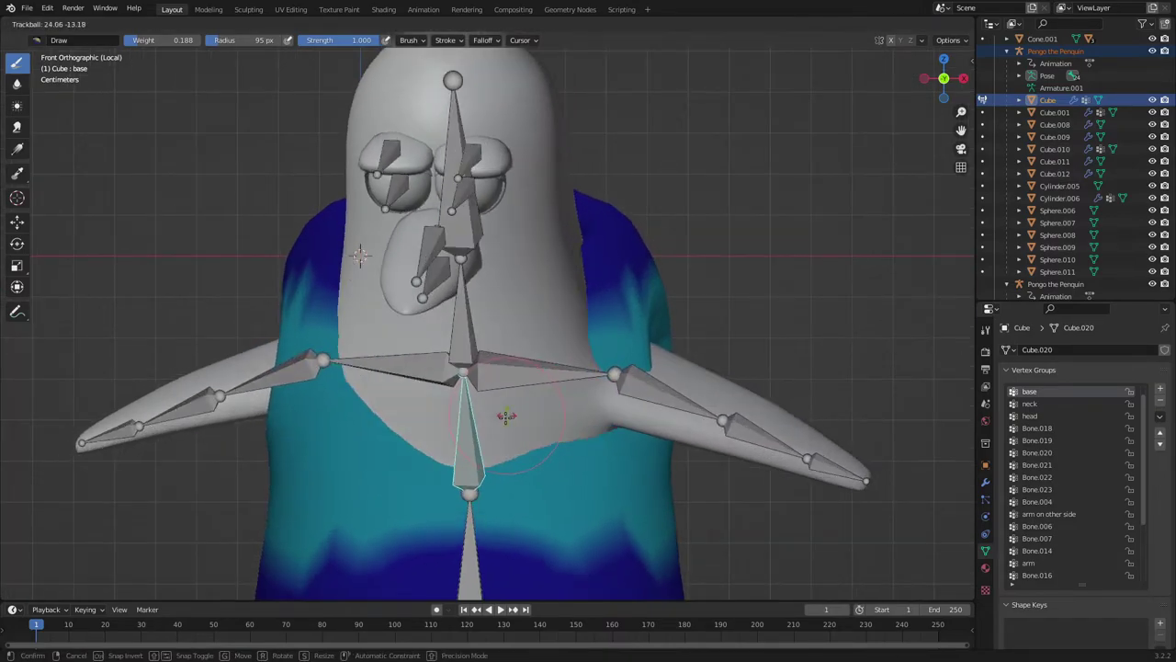
{"action": "key", "text": "Escape"}
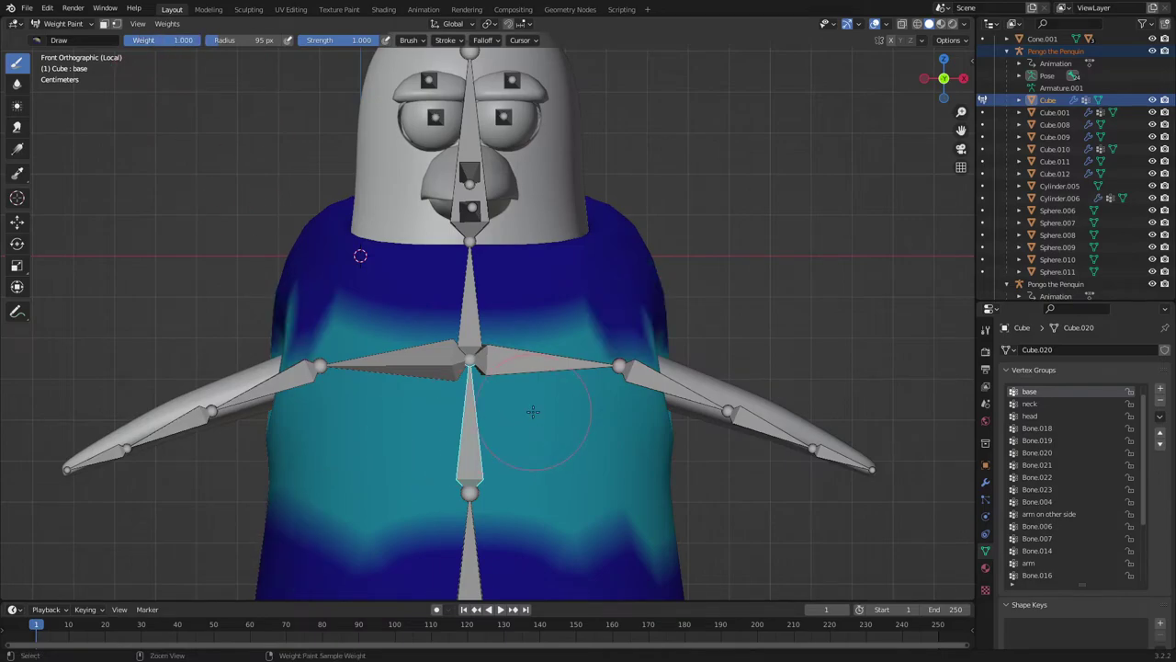
- Set the weight to 1.000 and undo the painted band of the base group
{"action": "key", "text": "ctrl+z"}
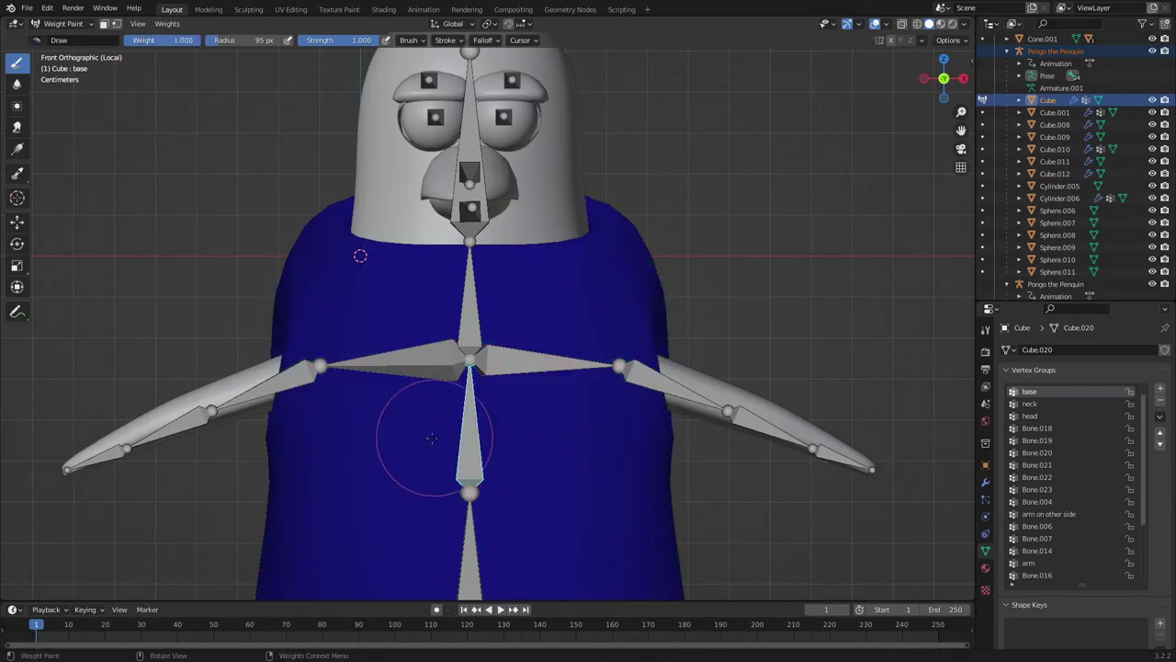
{"action": "scroll", "coordinate": [431, 437], "scroll_direction": "down", "scroll_amount": 3}
- Try a linear weight gradient at weight 1.000 across the torso in front view and undo it
{"action": "left_click", "coordinate": [16, 149]}
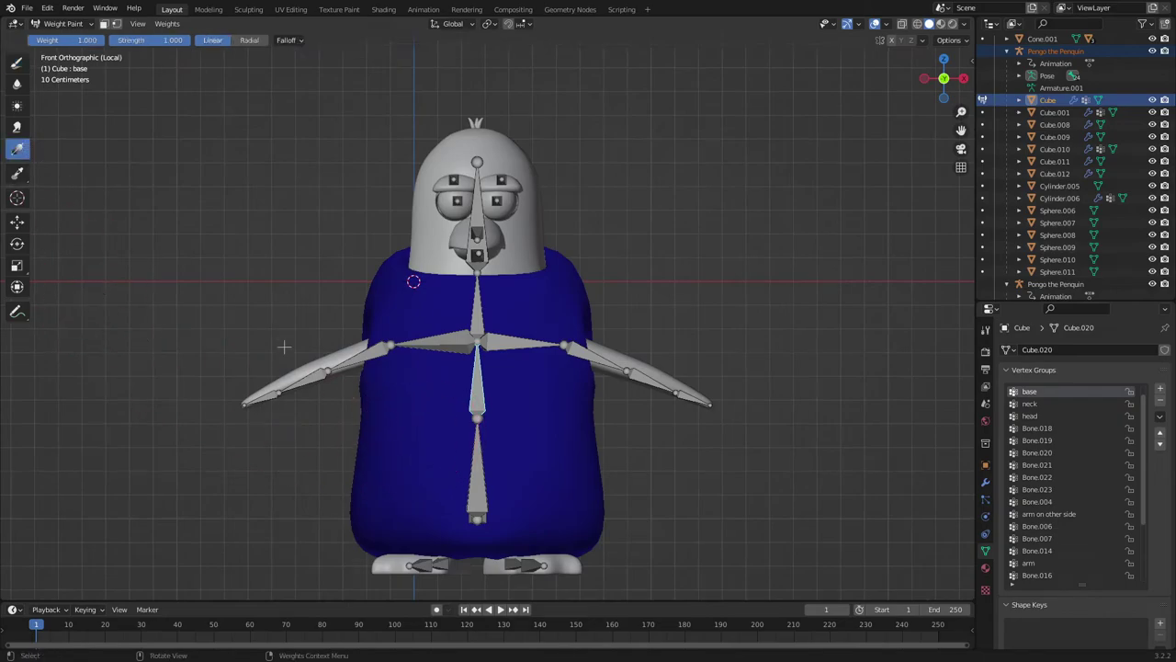
{"action": "left_click_drag", "start_coordinate": [372, 401], "coordinate": [638, 389]}
{"action": "key", "text": "ctrl+z"}
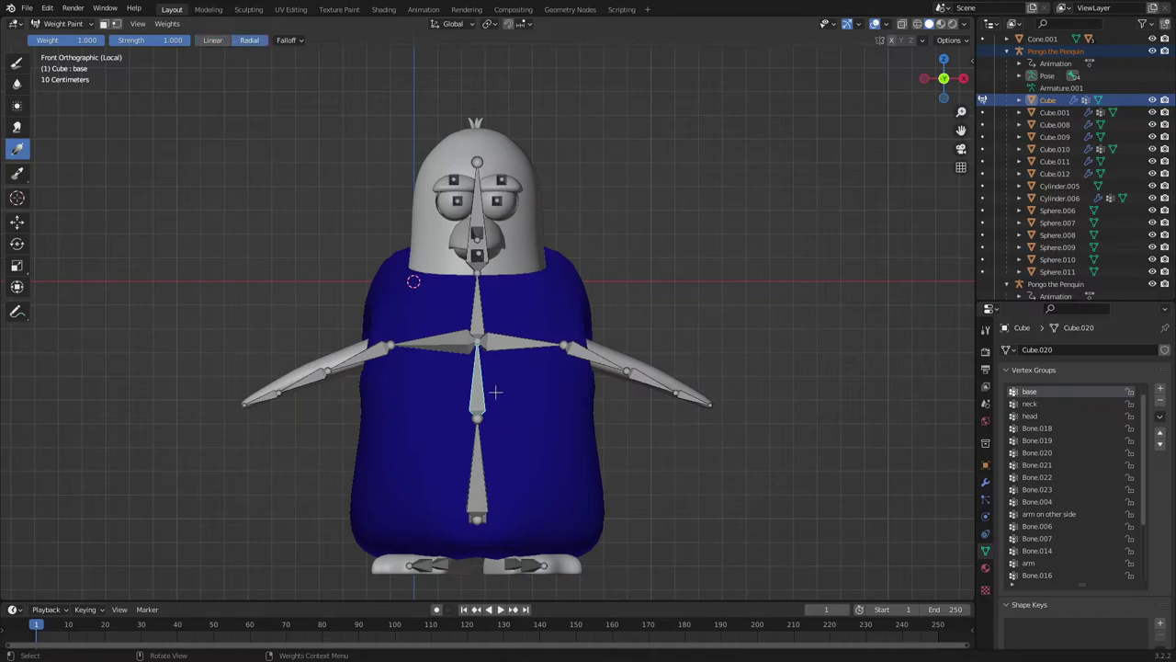
- Try a radial weight gradient at weight 1.000 from the base bone outward in front view, inspect it, and undo it
{"action": "left_click_drag", "start_coordinate": [479, 393], "coordinate": [571, 400]}
{"action": "middle_click_drag", "start_coordinate": [571, 400], "coordinate": [566, 433]}
{"action": "key", "text": "ctrl+z"}
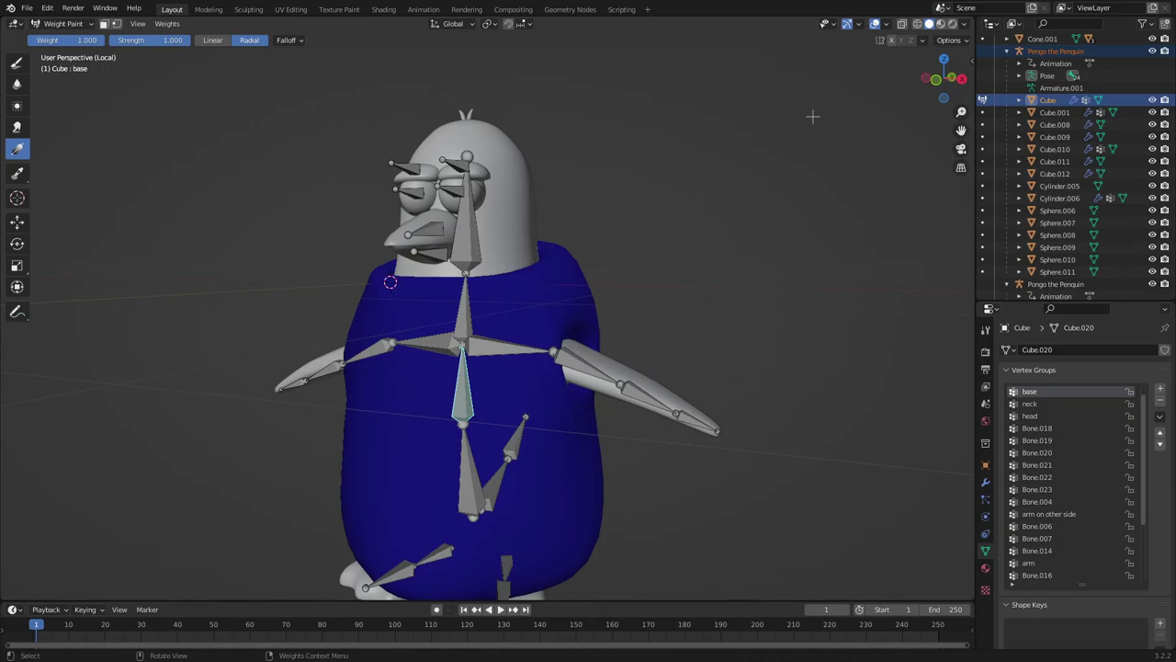
- In top view, try a radial weight gradient at weight 1.000 outward from the body's centre for the base group
{"action": "key", "text": "KP_7"}
{"action": "left_click_drag", "start_coordinate": [465, 339], "coordinate": [599, 408]}
{"action": "key", "text": "ctrl+z"}
{"action": "middle_click_drag", "start_coordinate": [598, 407], "coordinate": [459, 351]}
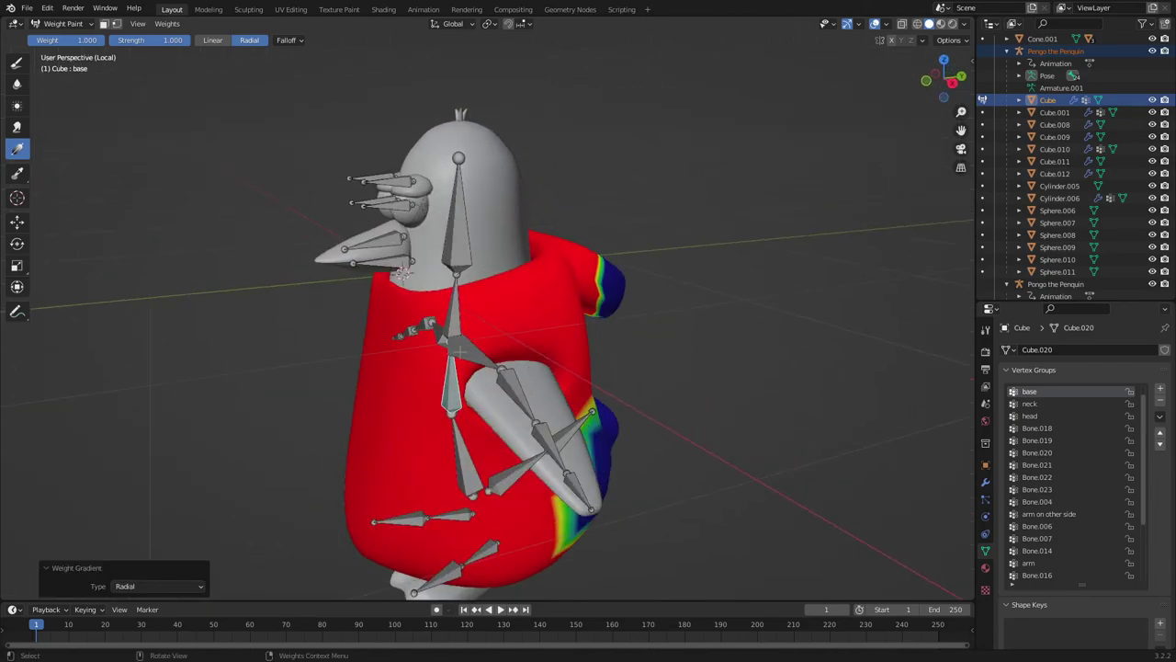
- Test the base bone's free rotation with the radial gradient weights, cancel the rotation and undo the gradient
{"action": "key", "text": "r"}
{"action": "key", "text": "r"}
{"action": "right_click", "coordinate": [588, 360]}
{"action": "key", "text": "ctrl+z"}
{"action": "middle_click_drag", "start_coordinate": [566, 367], "coordinate": [656, 366]}
{"action": "scroll", "coordinate": [364, 382], "scroll_direction": "down", "scroll_amount": 4}
{"action": "scroll", "coordinate": [597, 301], "scroll_direction": "up", "scroll_amount": 4}
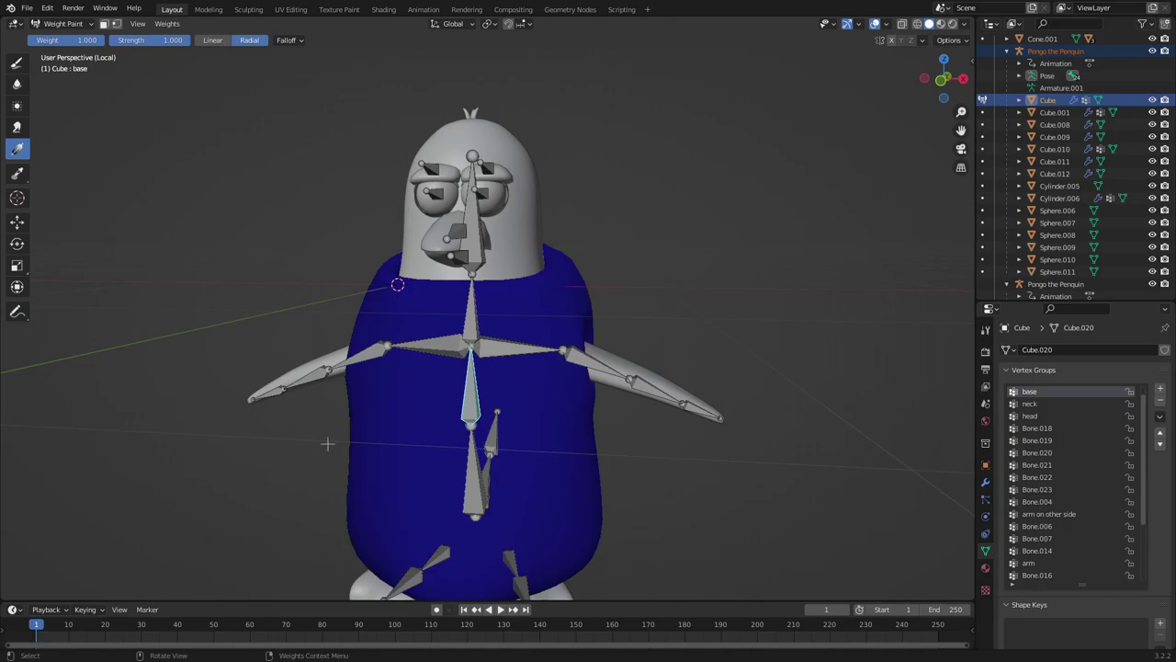